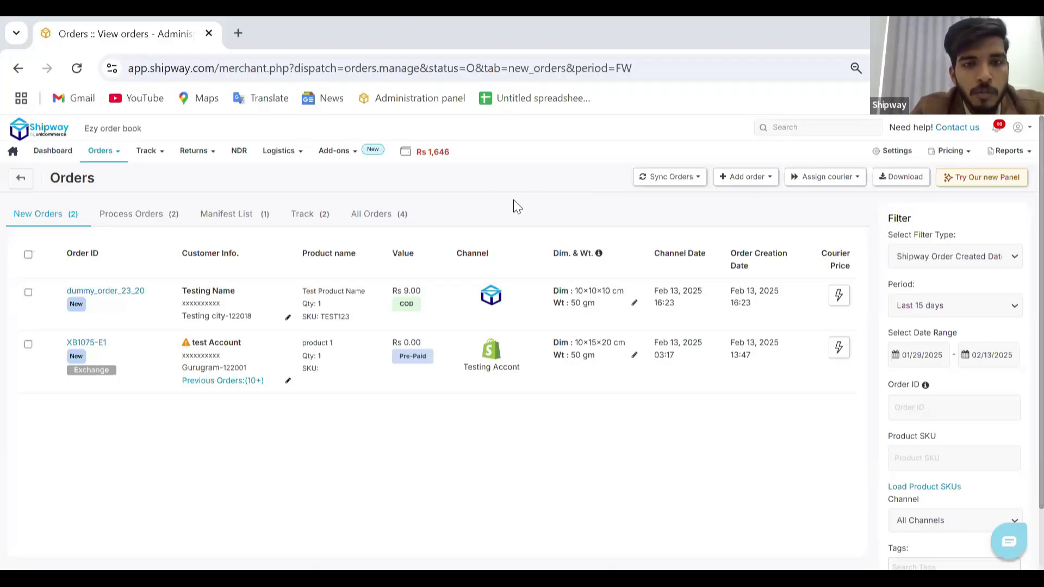
# - Go to Shipway's Settings page from the top navigation bar
pyautogui.click(893, 153)
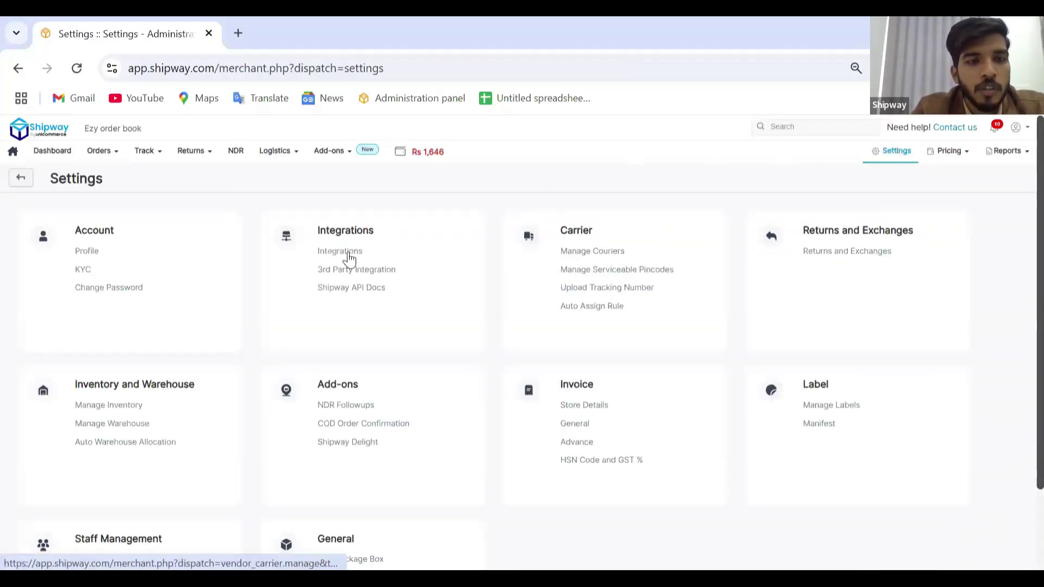
# - Browse the Channel Integrations store cards and open the Shopify integration settings
pyautogui.click(349, 253)
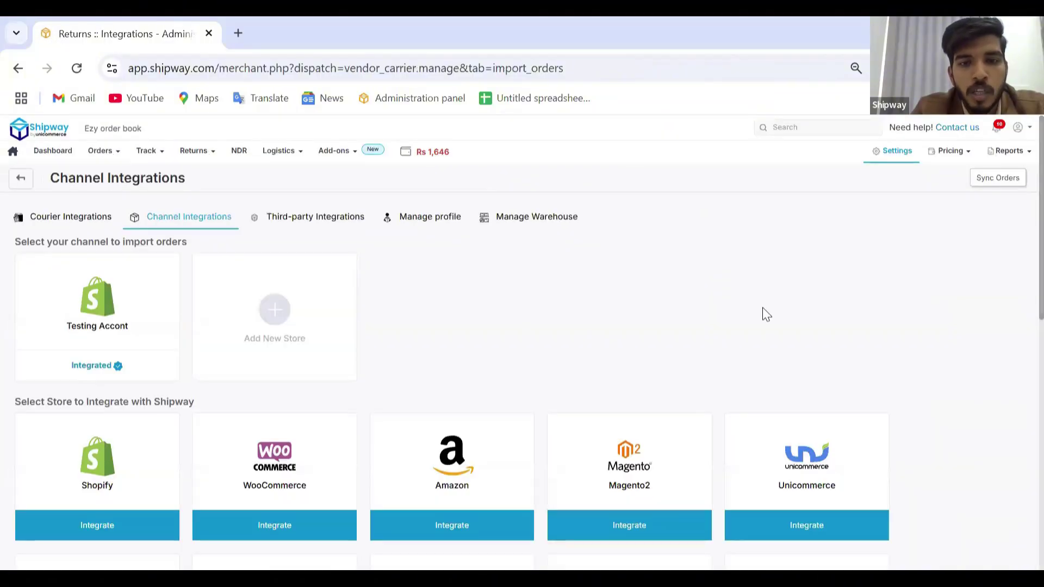
pyautogui.scroll(-2, 920, 314)
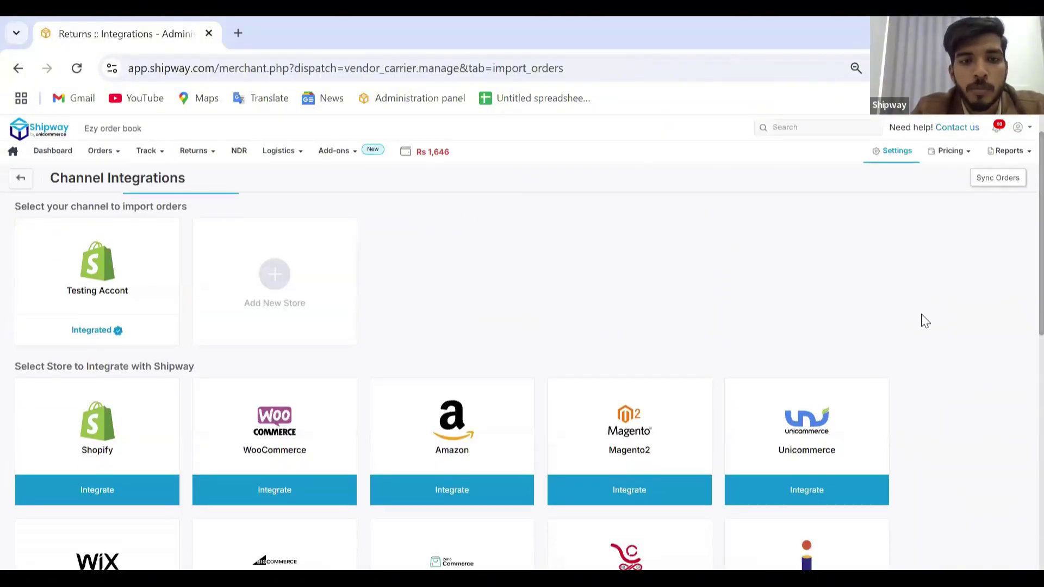
pyautogui.scroll(-1, 921, 314)
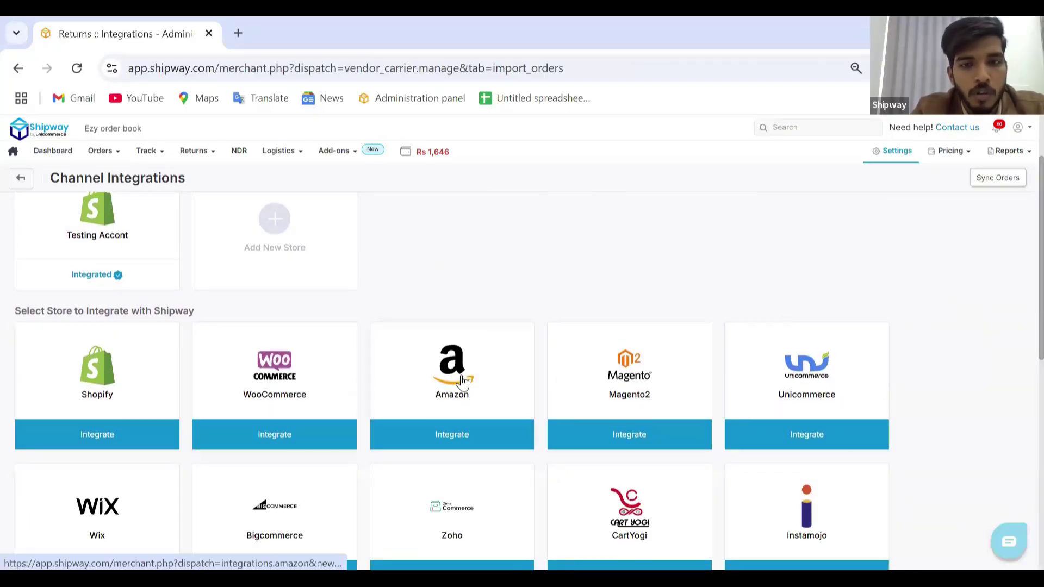
pyautogui.scroll(-4, 552, 321)
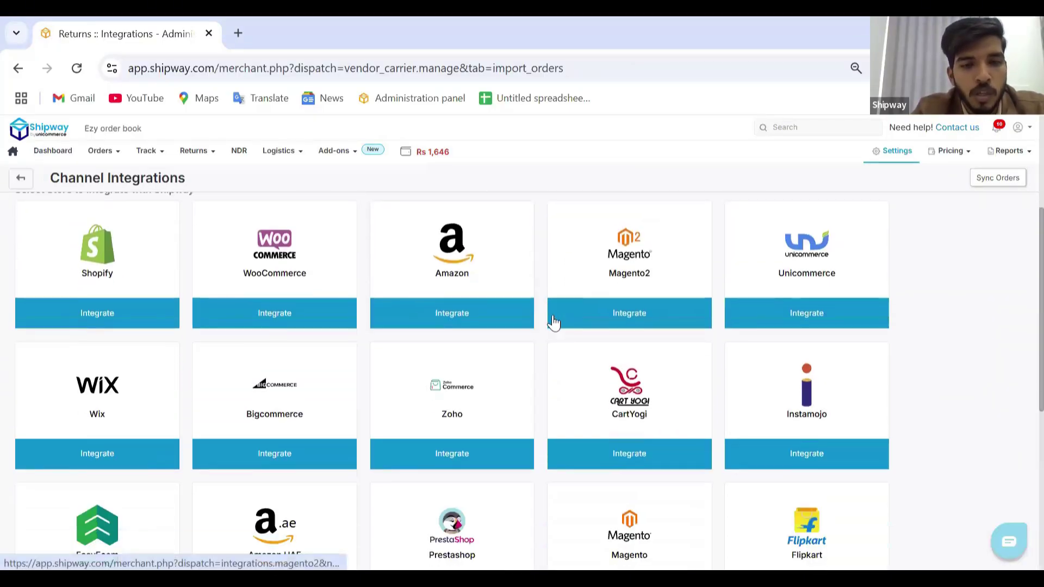
pyautogui.scroll(5, 553, 322)
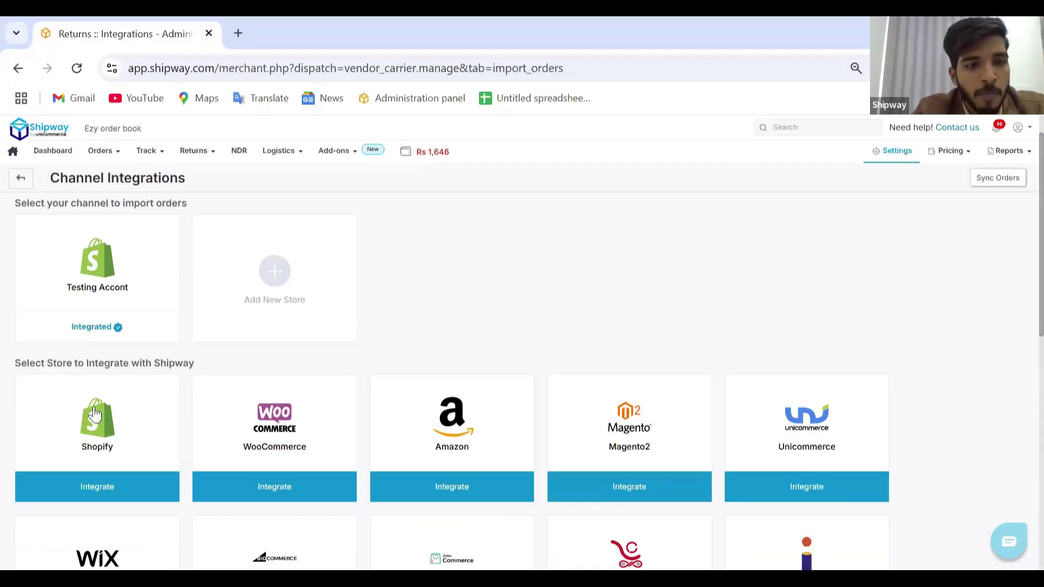
pyautogui.click(95, 427)
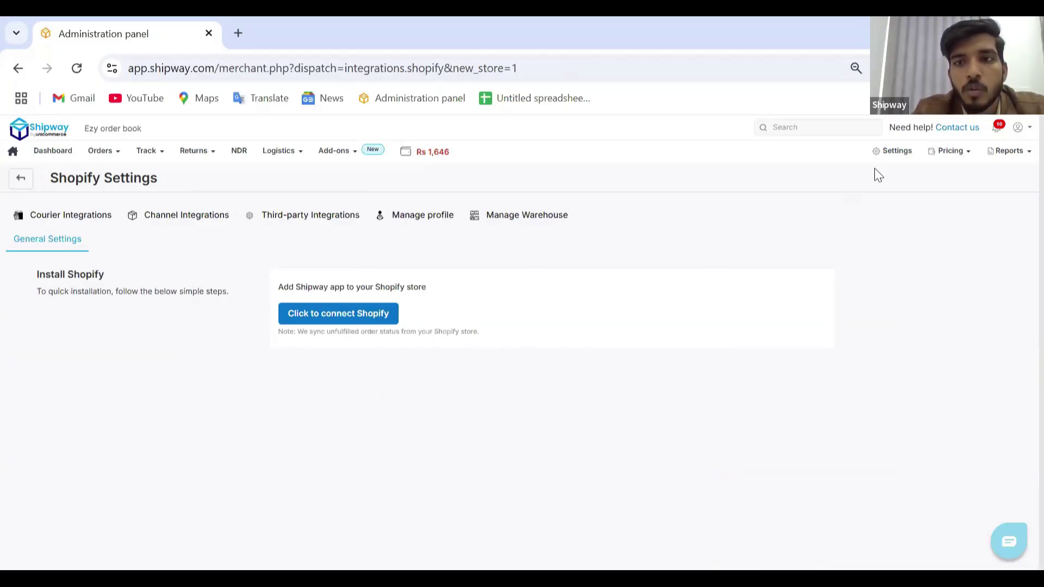
# - Return via Settings > Integrations to the Shopify card and start the 'Click to connect Shopify' flow
pyautogui.click(889, 157)
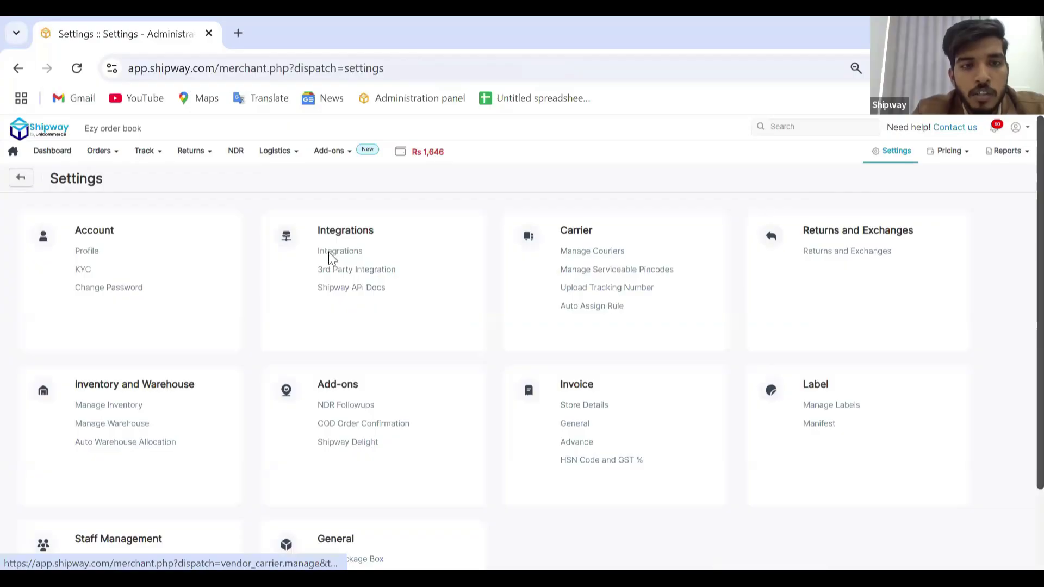
pyautogui.click(335, 252)
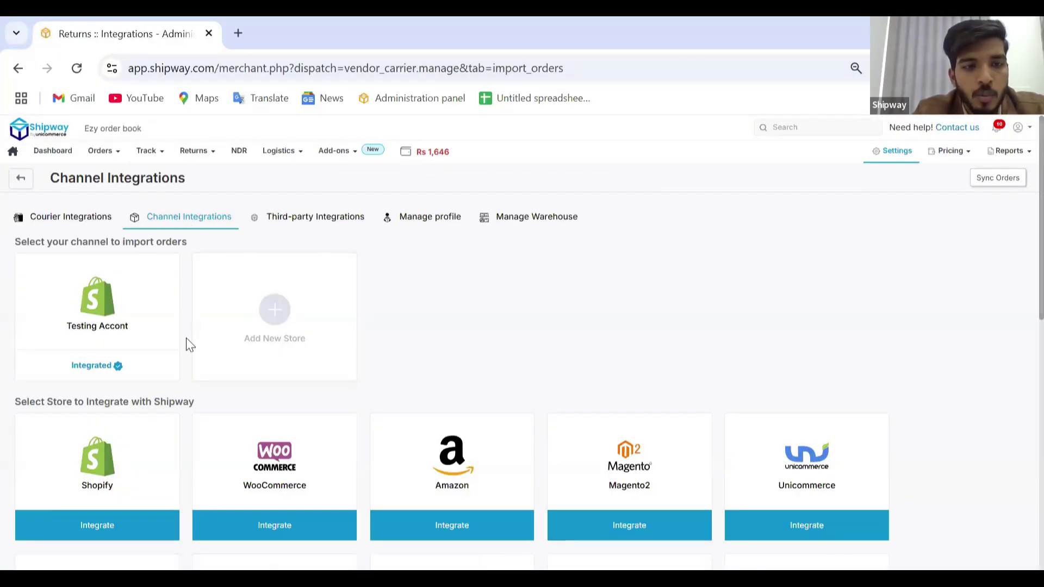
pyautogui.scroll(-1, 186, 338)
pyautogui.scroll(-1, 185, 344)
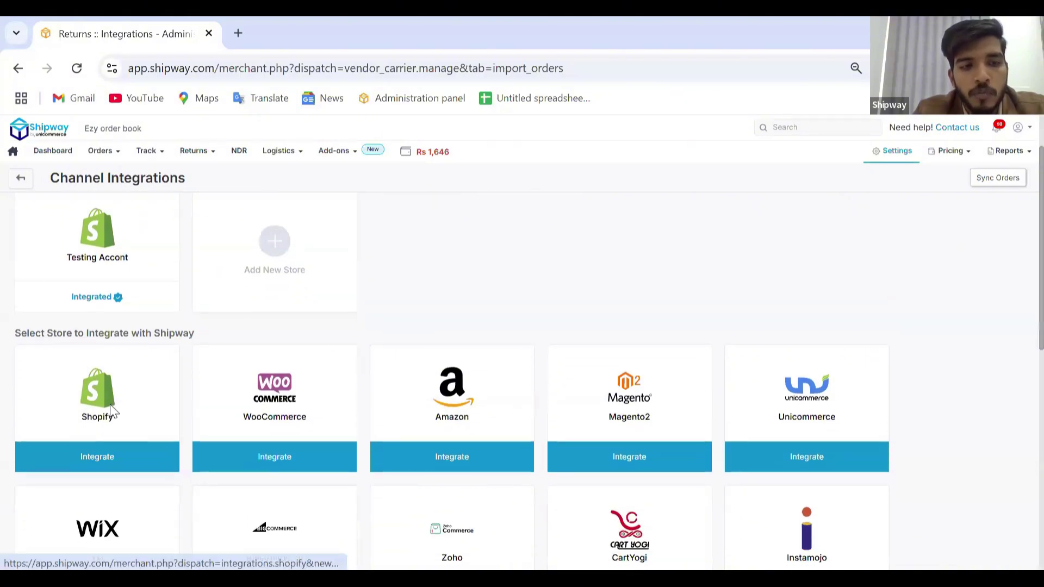
pyautogui.click(111, 411)
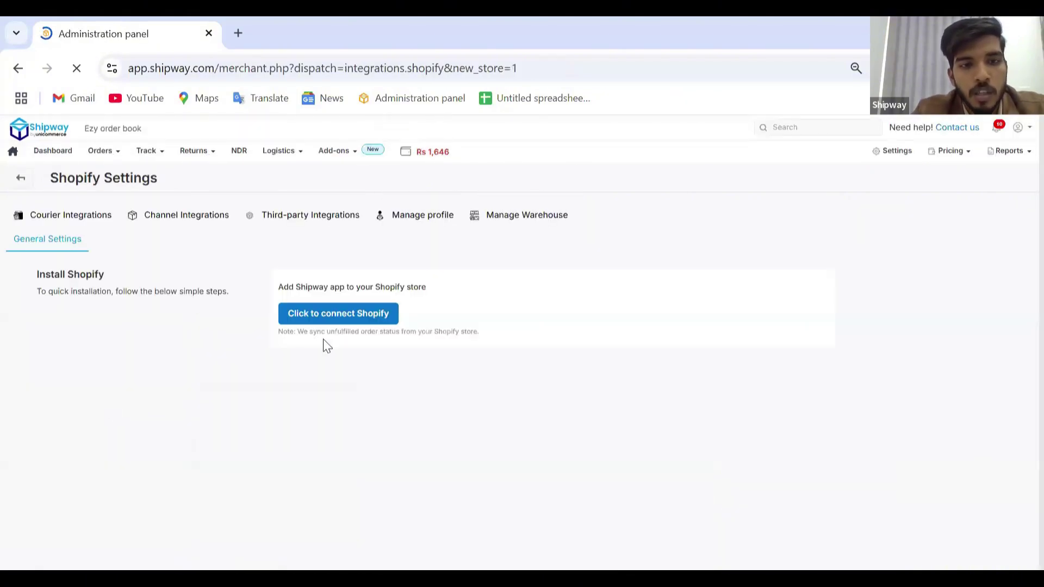
pyautogui.click(370, 321)
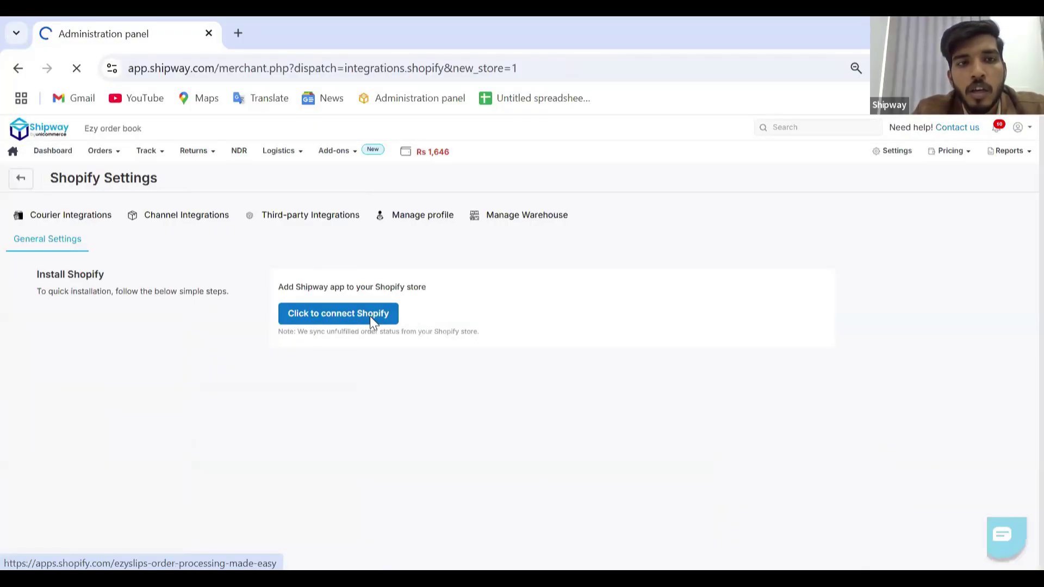
# - Look through the Shipway All in One Shipping app listing, then go back to Shipway with Alt+Left
pyautogui.scroll(-1, 272, 400)
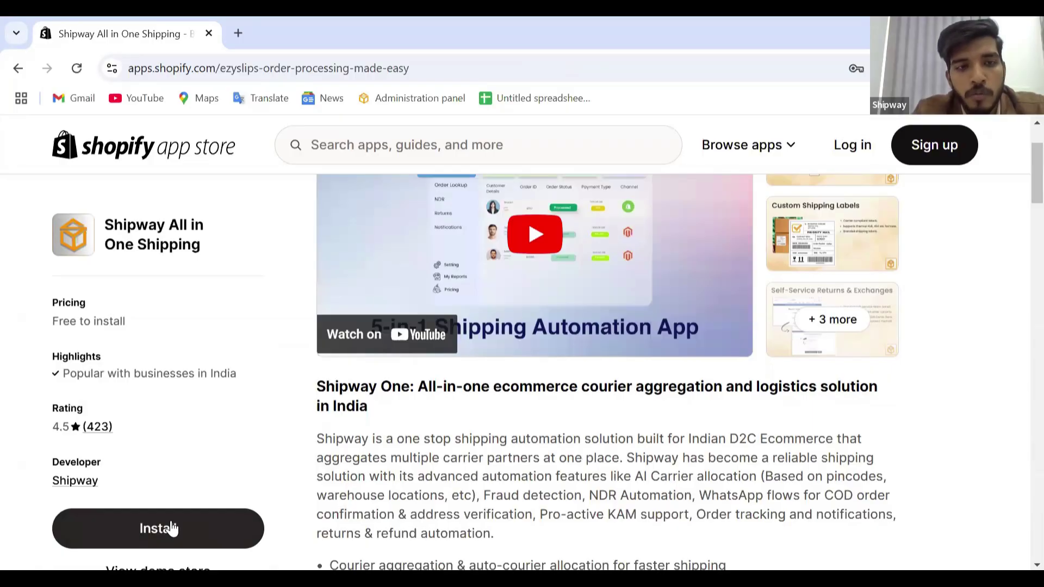
pyautogui.scroll(1, 217, 475)
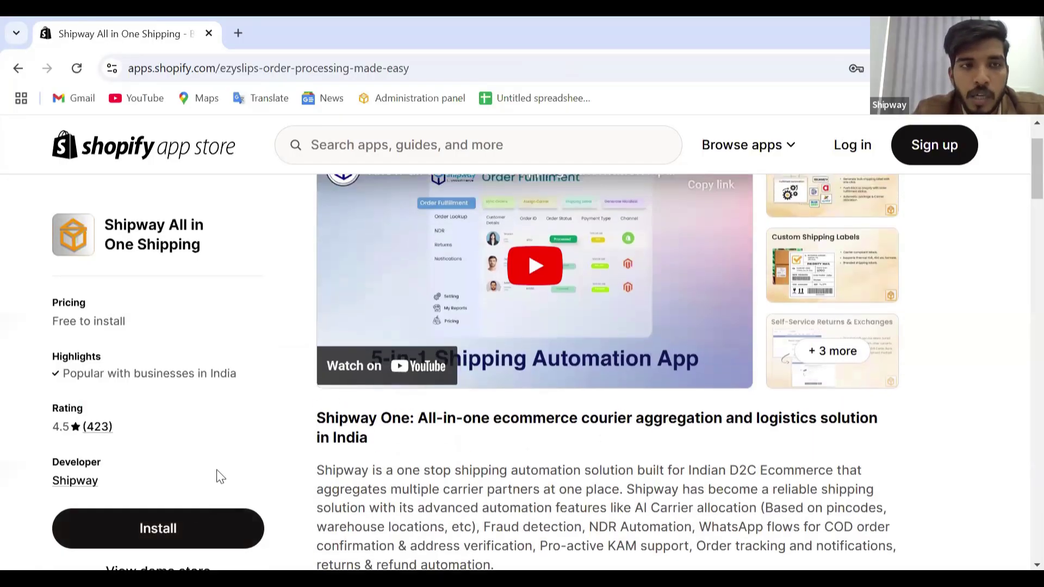
pyautogui.hotkey('alt', 'Left')
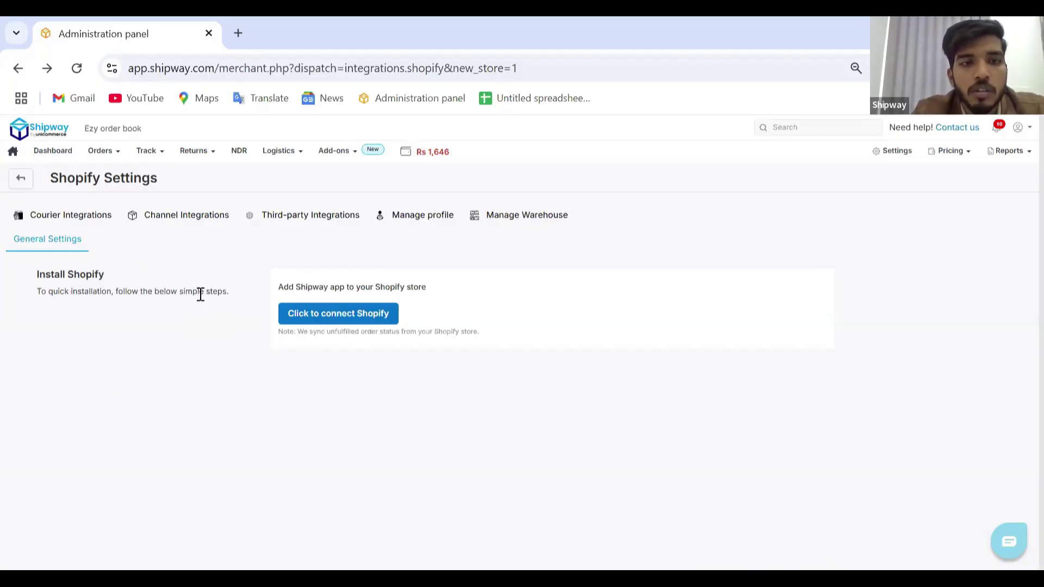
# - Show the New Orders list with its Sync Orders time ranges, then return to Settings
pyautogui.click(102, 151)
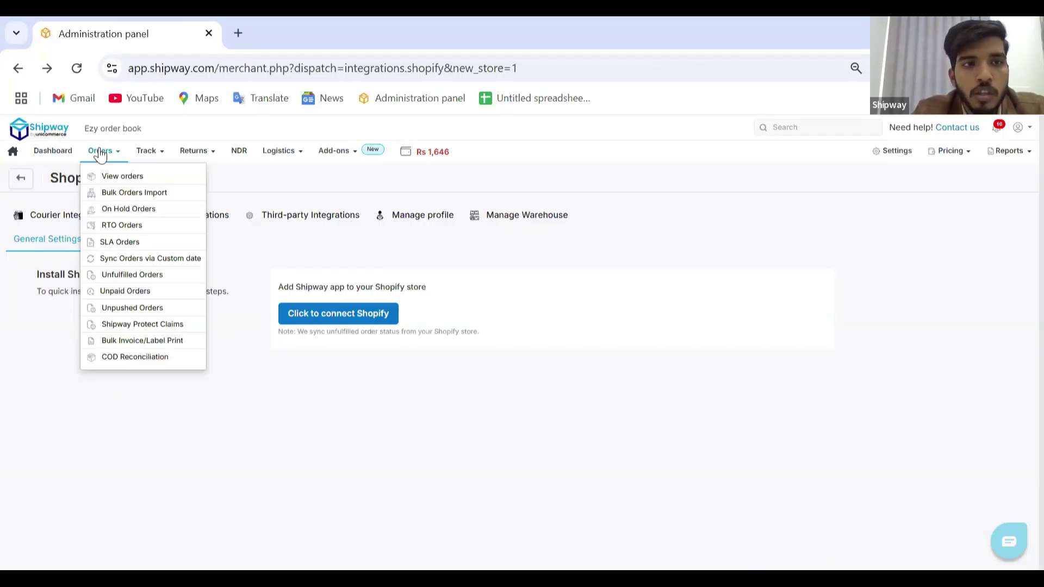
pyautogui.click(126, 177)
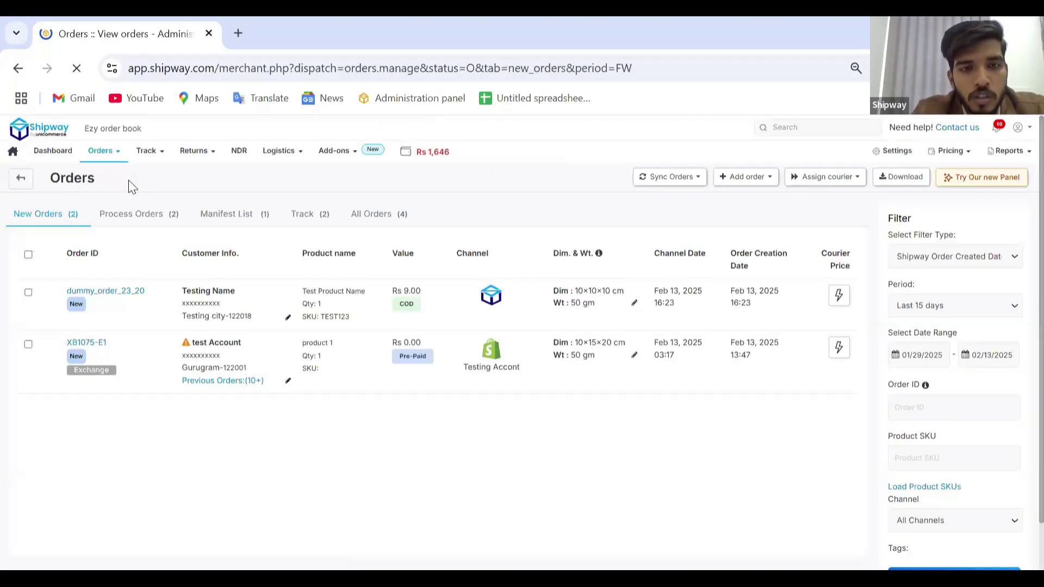
pyautogui.click(672, 177)
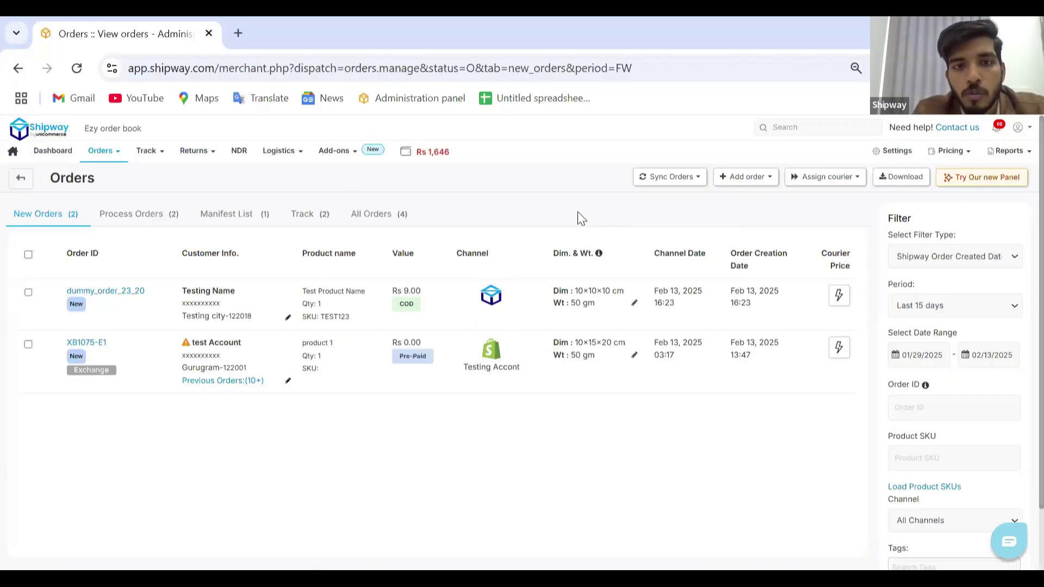
pyautogui.click(891, 155)
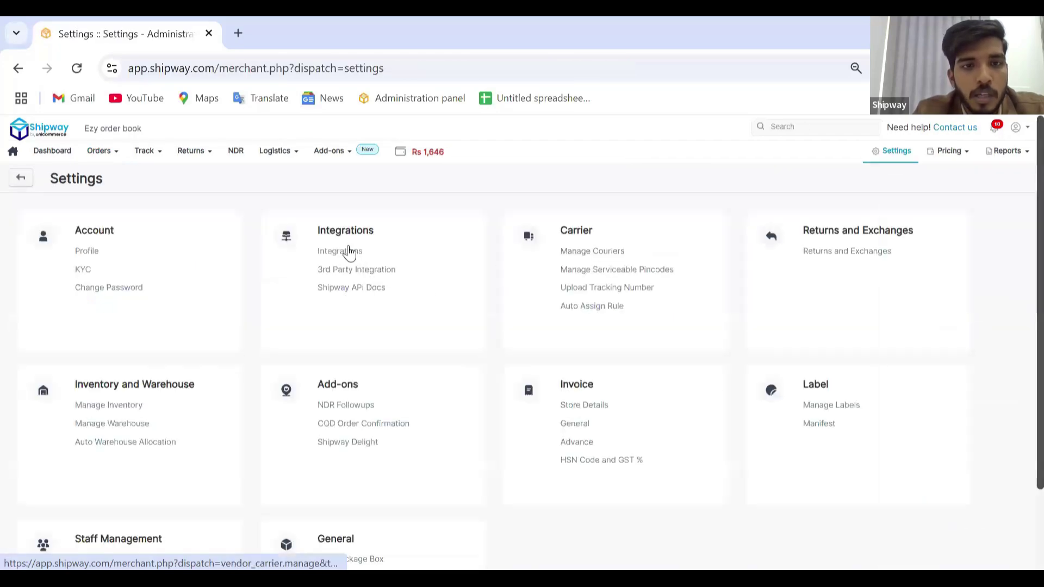
# - Open the WooCommerce card under Channel Integrations and scroll its Store Title, Store Url and key fields
pyautogui.click(349, 251)
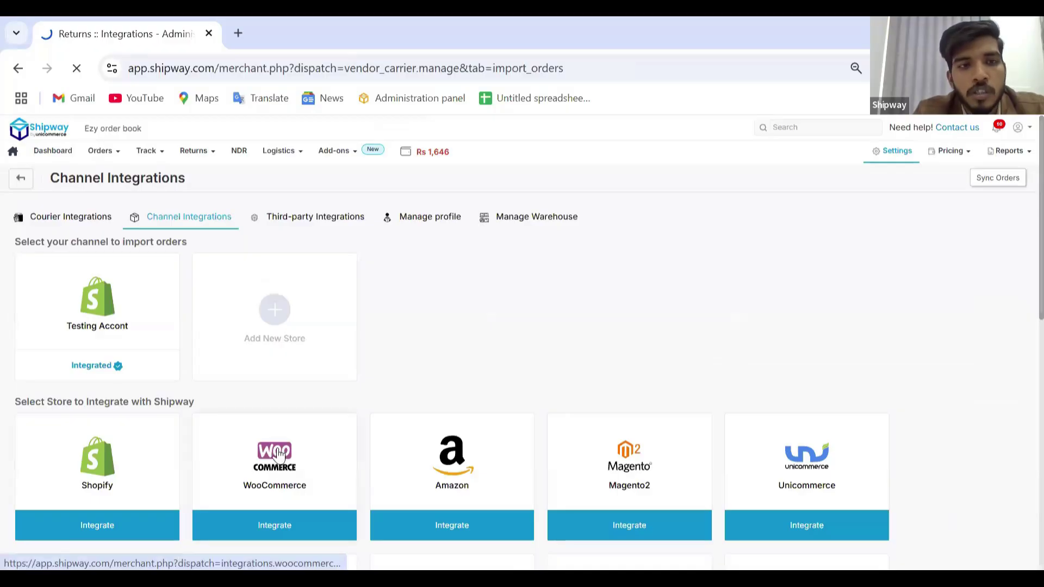
pyautogui.click(279, 454)
pyautogui.scroll(-2, 400, 355)
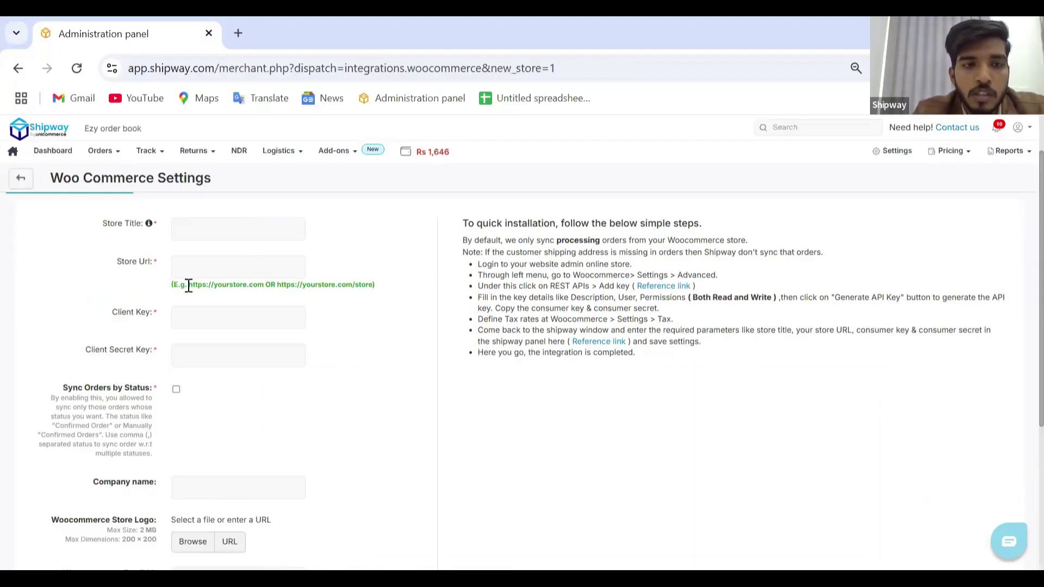
# - Highlight the example store URLs in the WooCommerce Store Url hint
pyautogui.moveTo(187, 285); pyautogui.dragTo(267, 289)
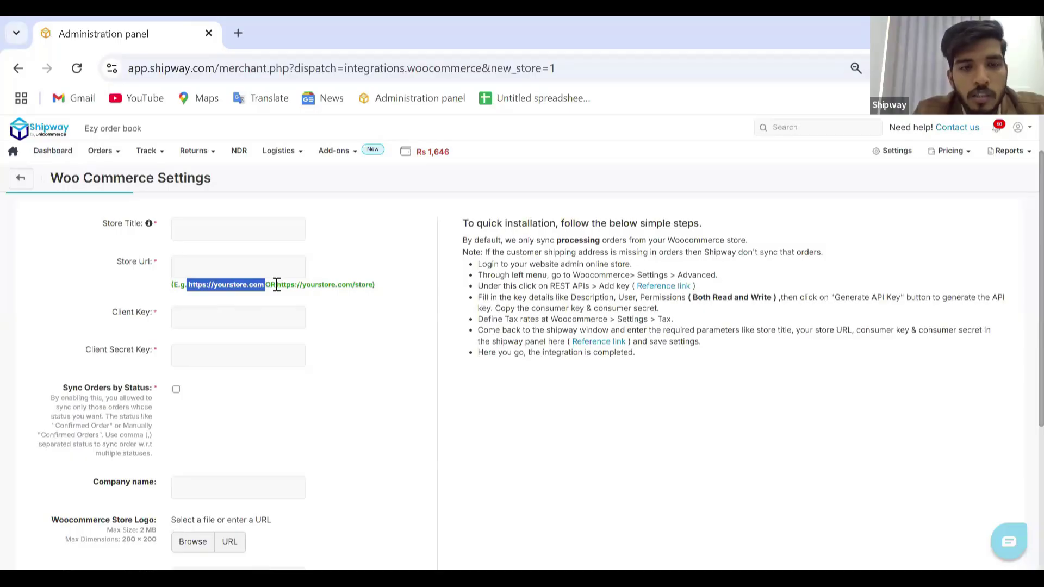
pyautogui.click(286, 285)
pyautogui.moveTo(277, 284); pyautogui.dragTo(412, 273)
pyautogui.scroll(-1, 412, 272)
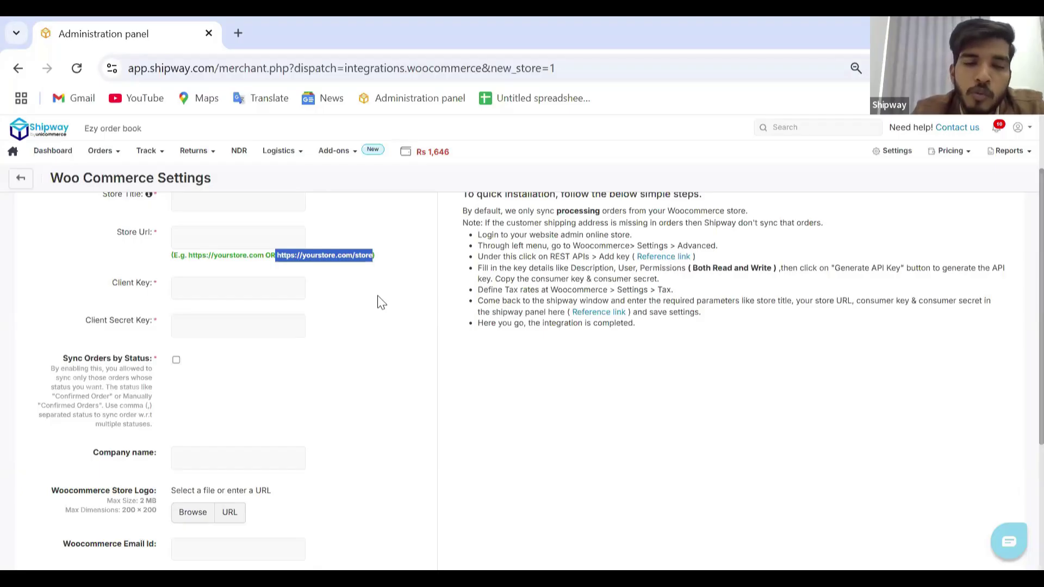
pyautogui.moveTo(575, 246); pyautogui.dragTo(718, 245)
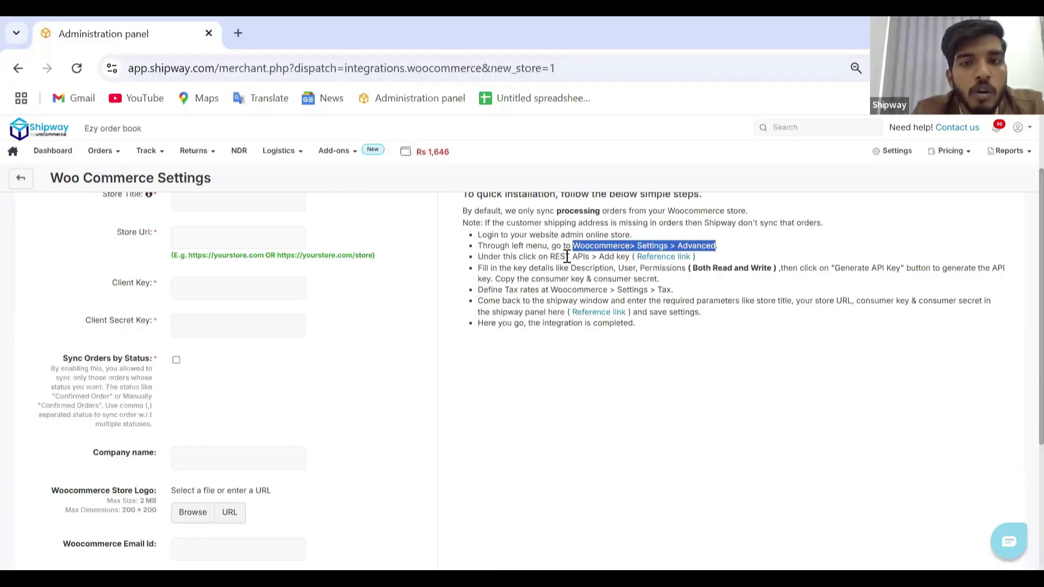
pyautogui.moveTo(549, 257); pyautogui.dragTo(593, 258)
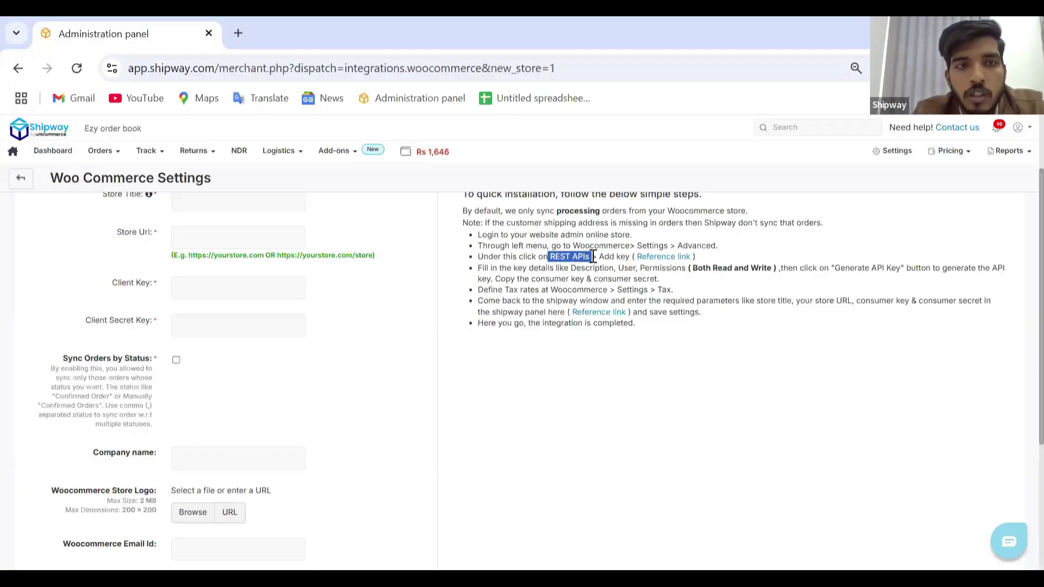
pyautogui.moveTo(593, 258); pyautogui.dragTo(635, 258)
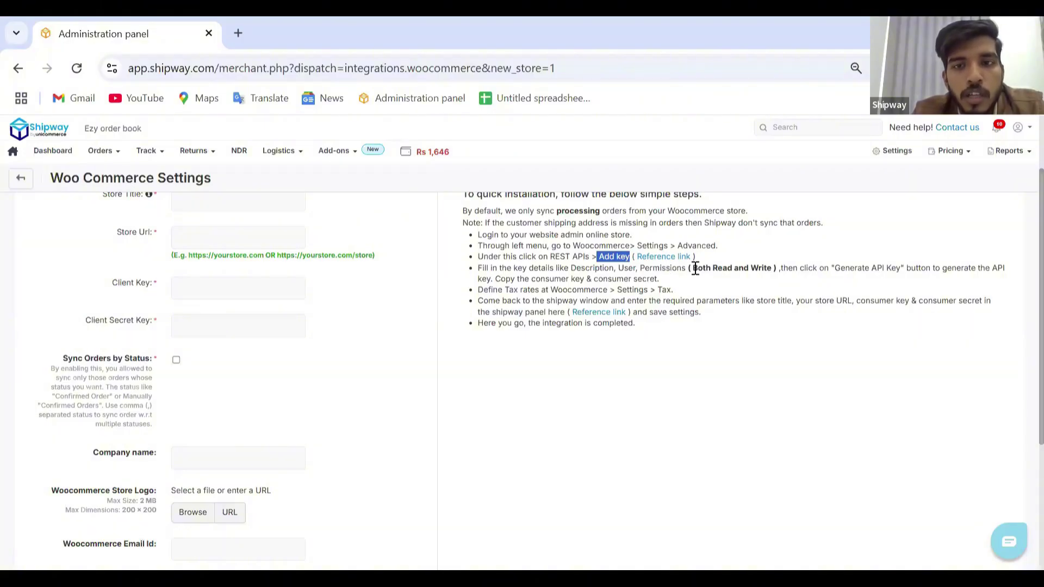
pyautogui.moveTo(695, 270); pyautogui.dragTo(905, 267)
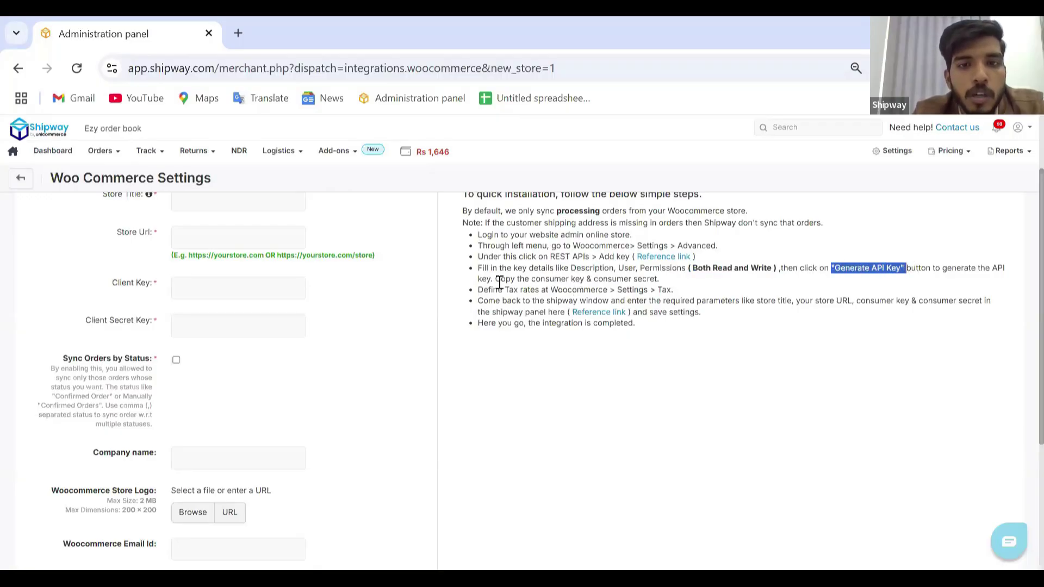
pyautogui.moveTo(496, 280); pyautogui.dragTo(664, 284)
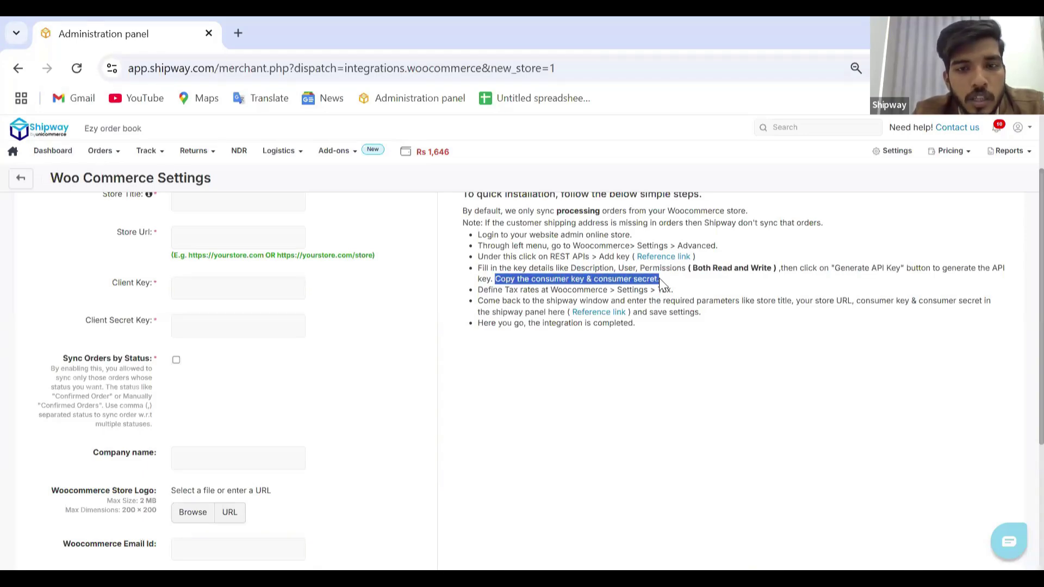
pyautogui.tripleClick(545, 281)
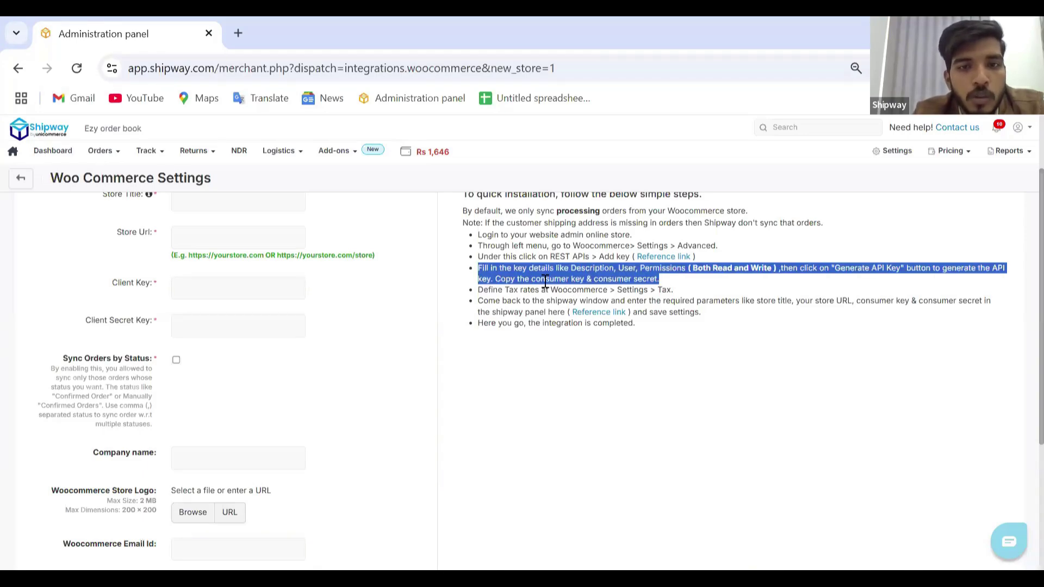
pyautogui.click(228, 288)
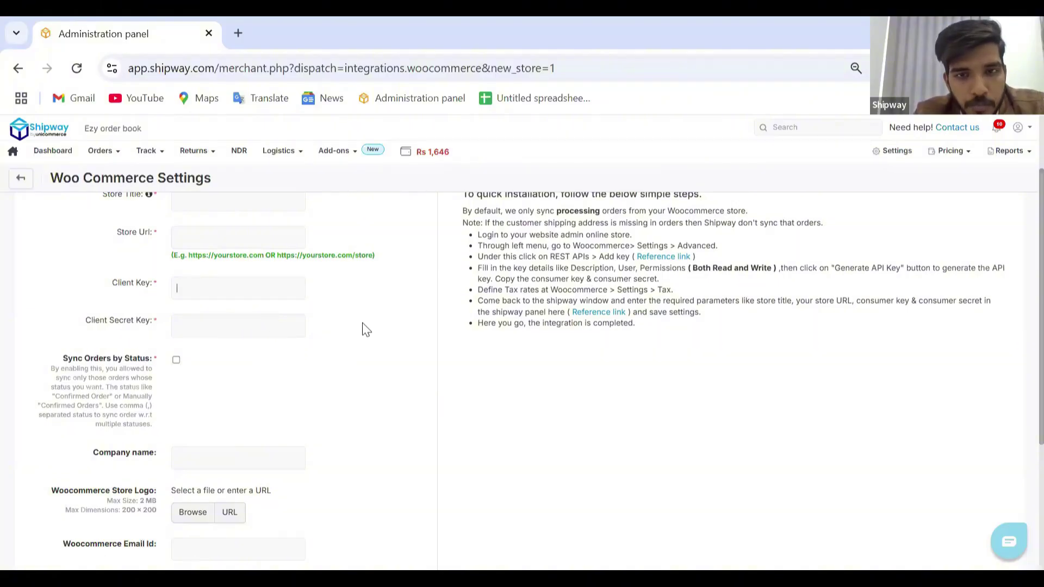
# - Tick Sync Orders by Status in the WooCommerce form to reveal an empty status field
pyautogui.scroll(-1, 365, 330)
pyautogui.scroll(-1, 365, 330)
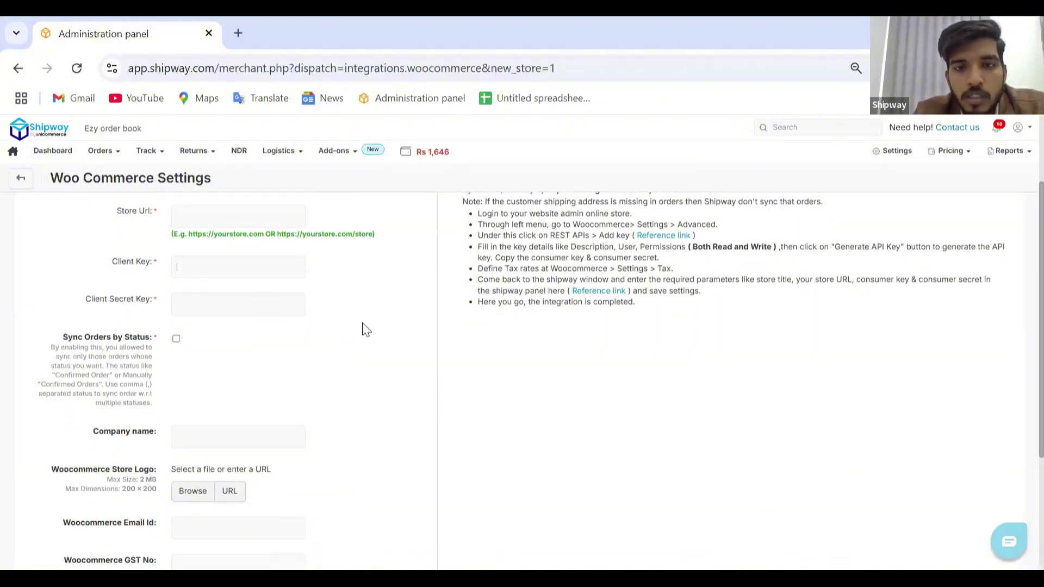
pyautogui.scroll(-1, 292, 344)
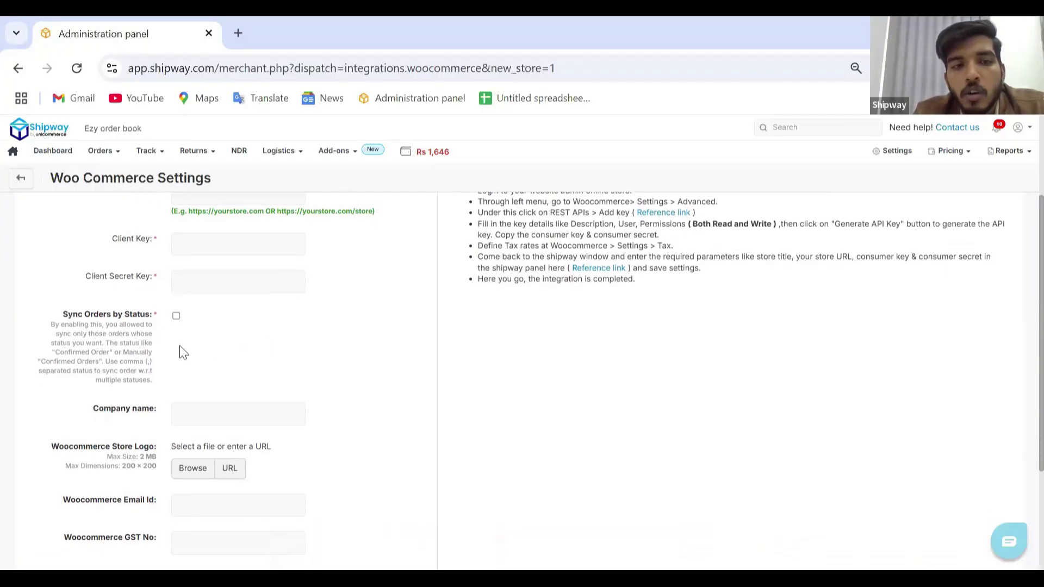
pyautogui.click(176, 317)
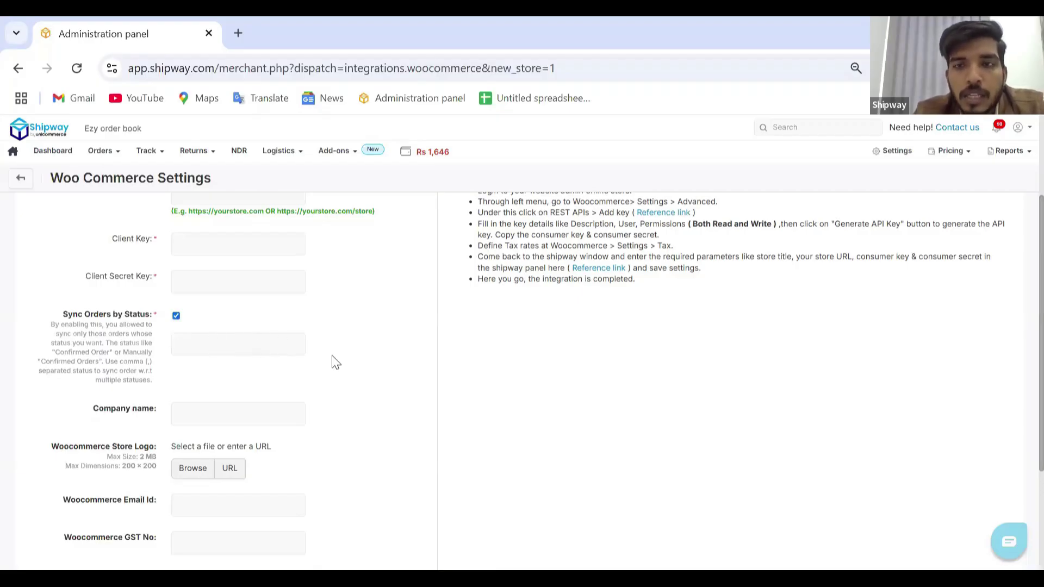
# - Highlight the Woocommerce Store Logo size requirements further down the form
pyautogui.scroll(-1, 364, 370)
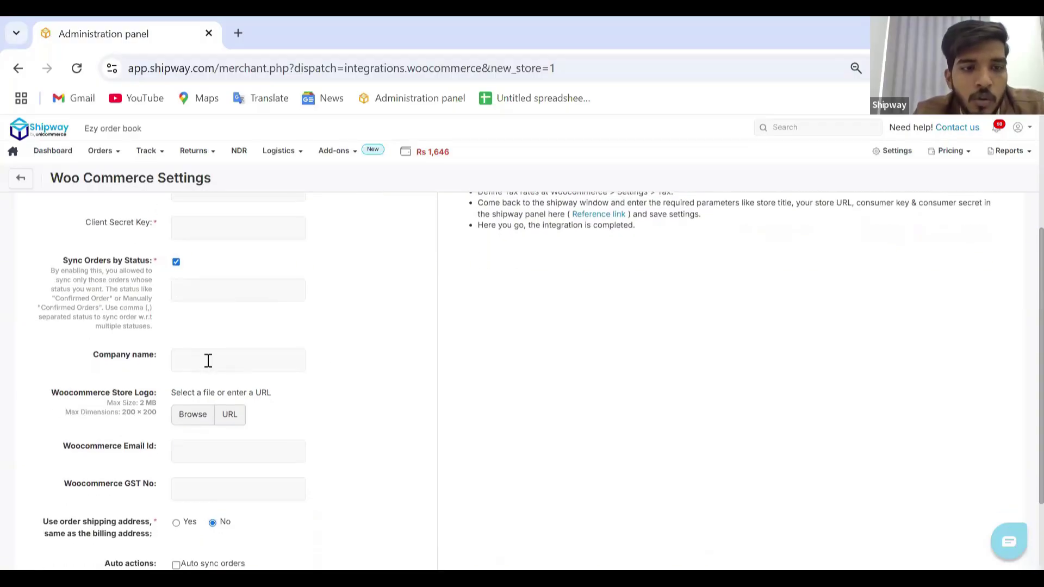
pyautogui.scroll(-2, 246, 365)
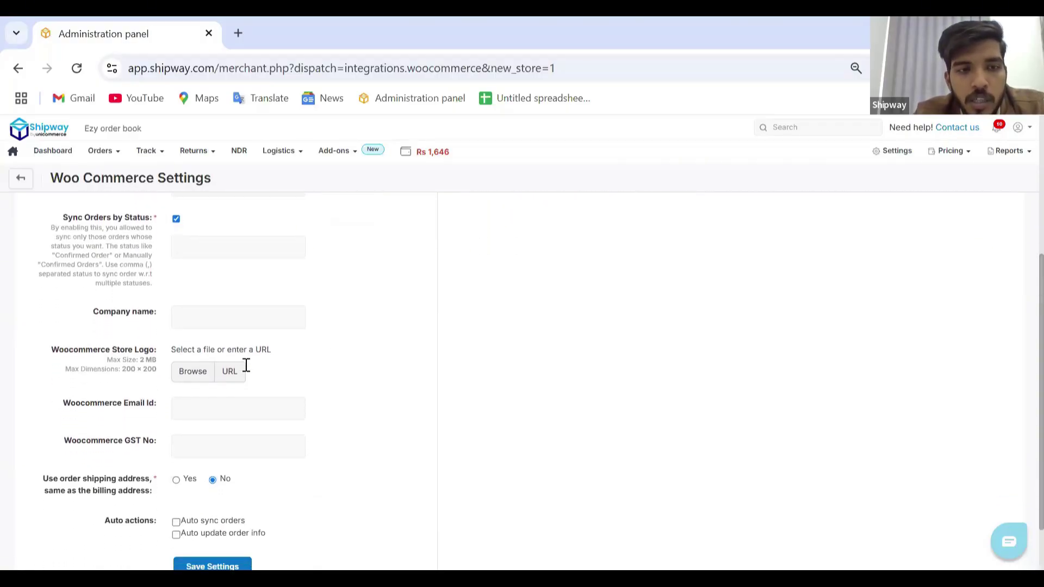
pyautogui.scroll(-1, 246, 365)
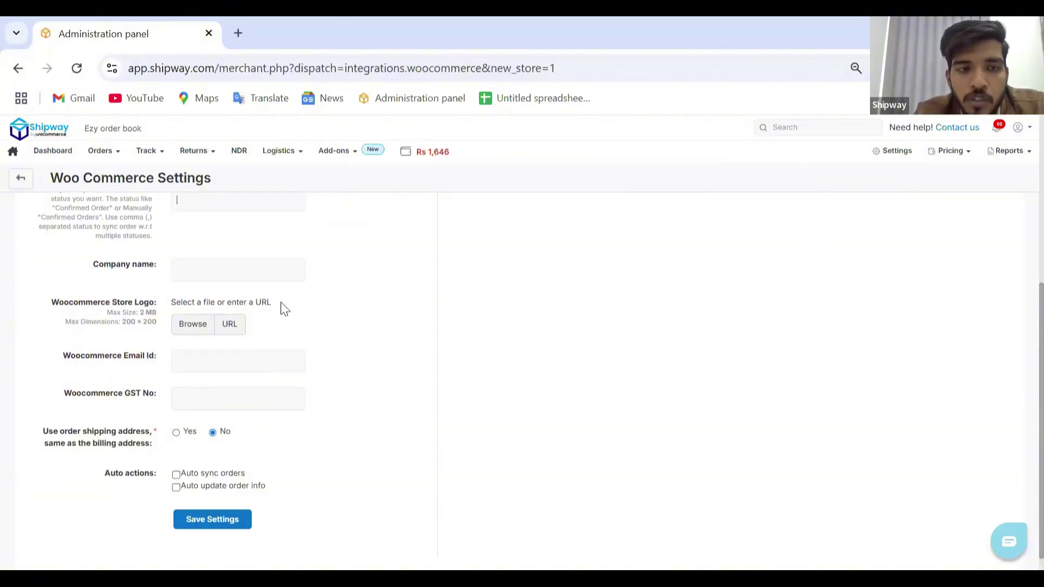
pyautogui.moveTo(51, 301); pyautogui.dragTo(275, 309)
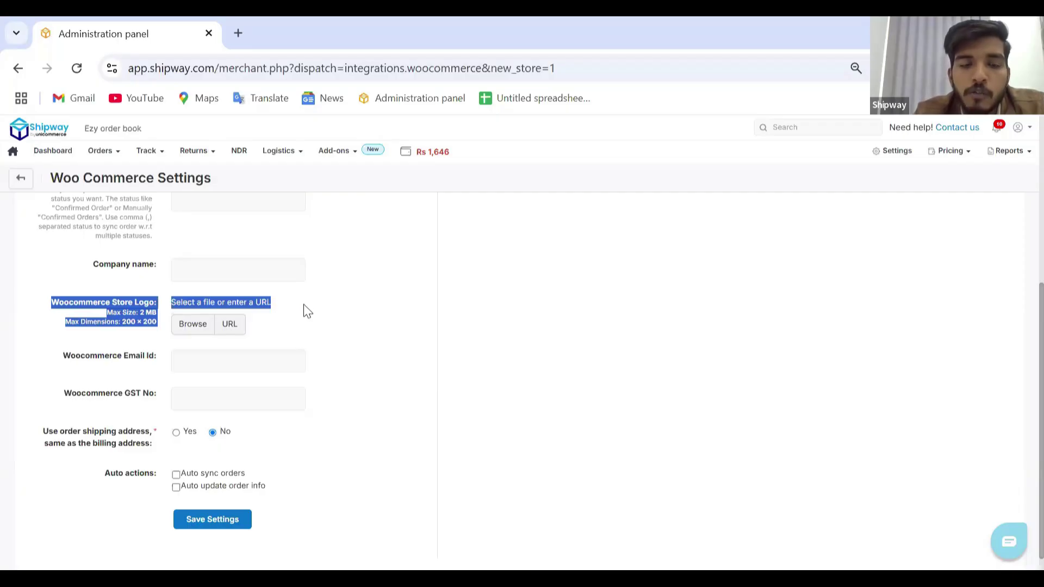
pyautogui.scroll(-1, 332, 331)
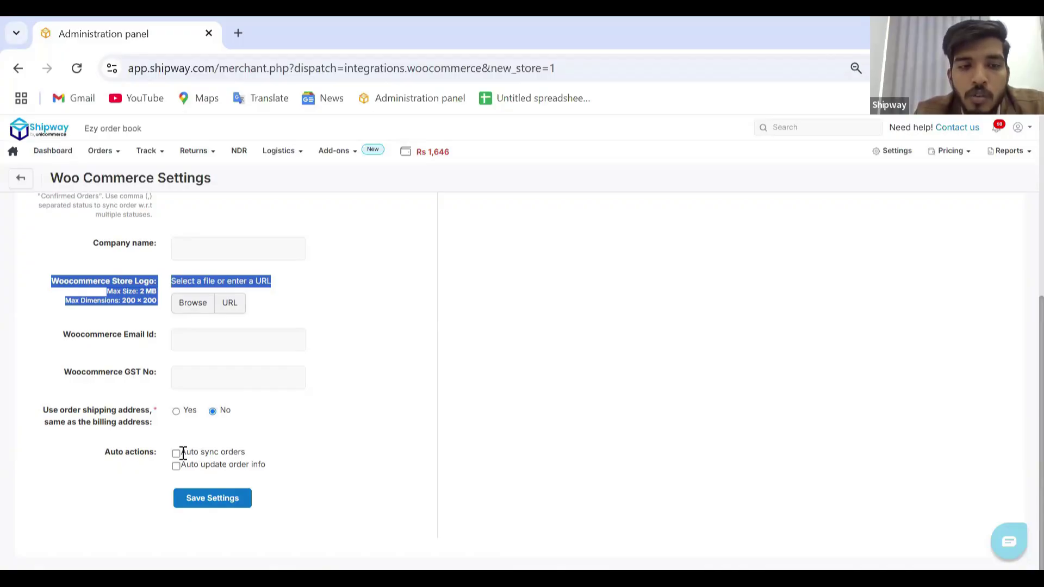
pyautogui.moveTo(184, 454); pyautogui.dragTo(247, 454)
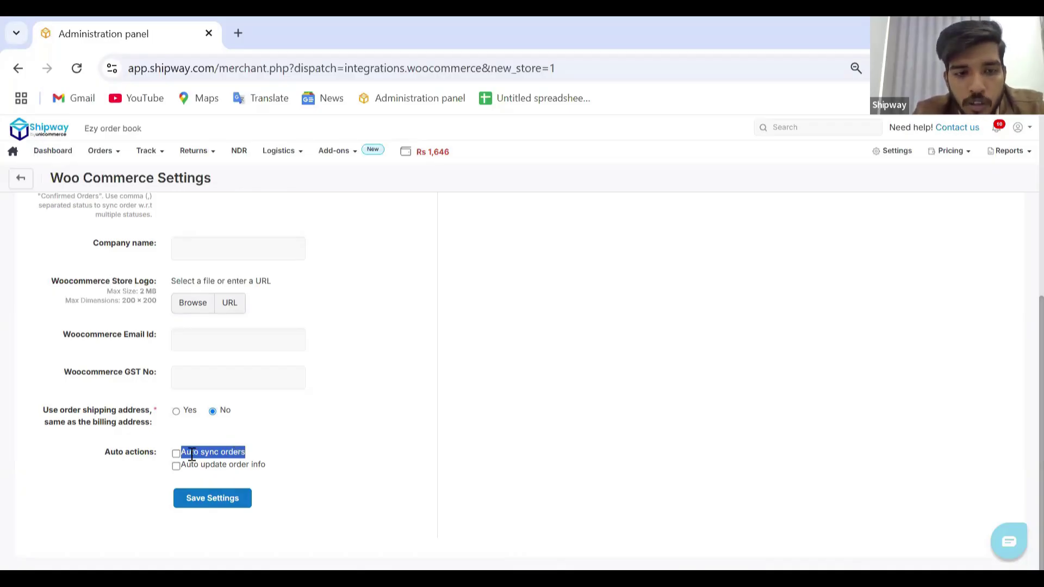
pyautogui.moveTo(182, 465); pyautogui.dragTo(267, 467)
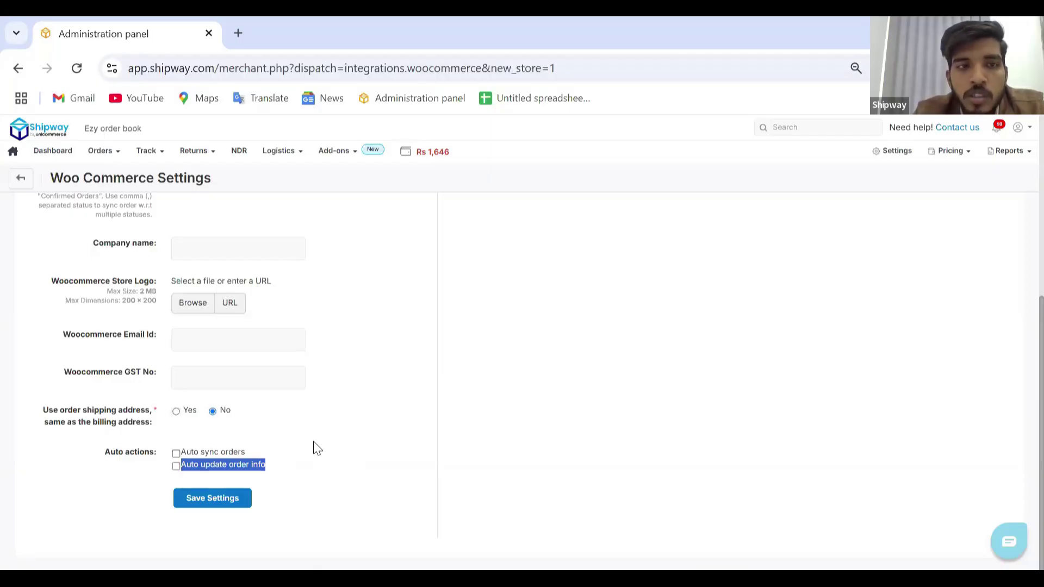
pyautogui.scroll(4, 316, 447)
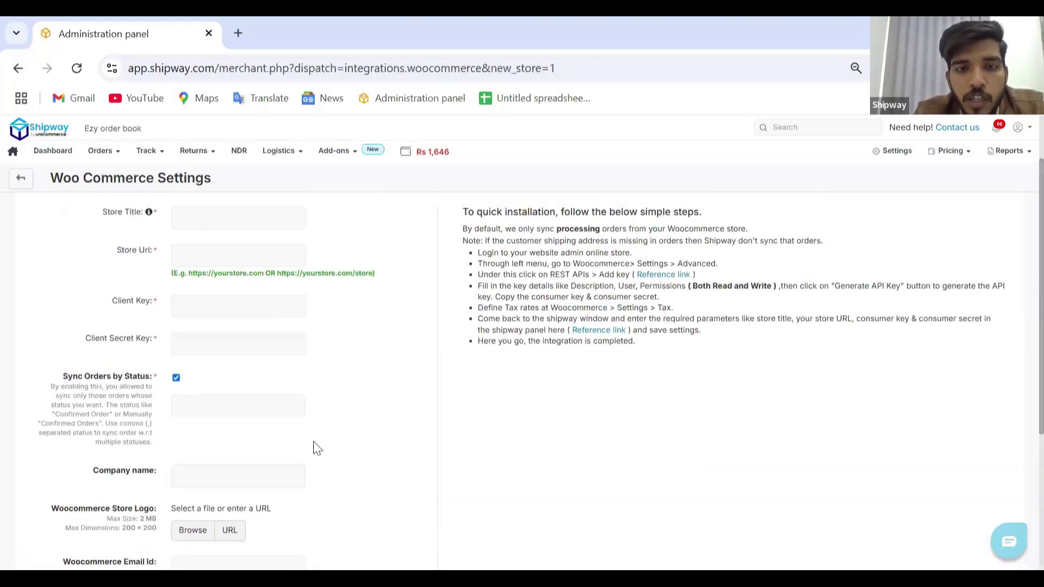
pyautogui.scroll(-4, 317, 447)
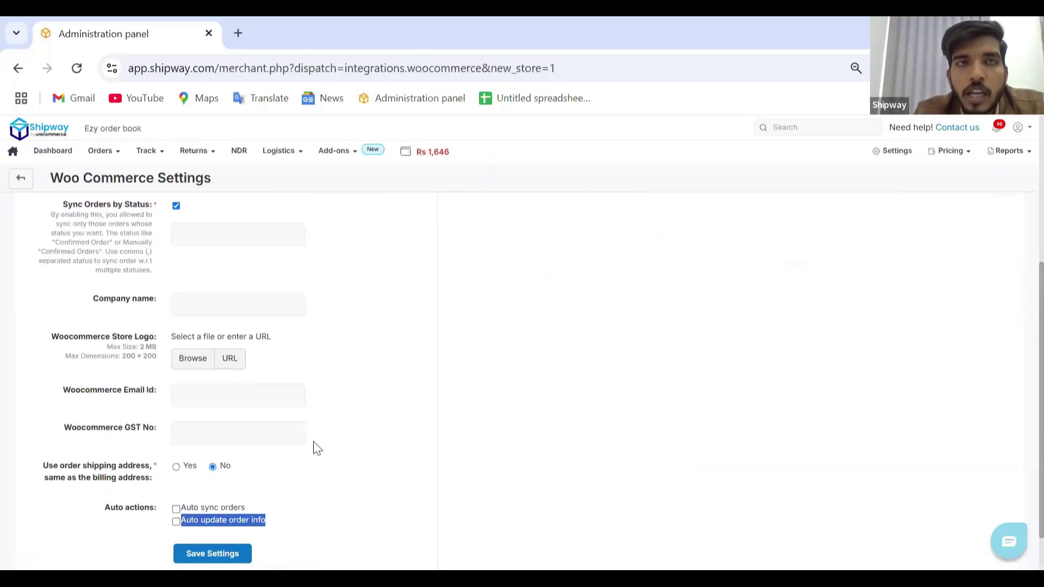
pyautogui.scroll(-1, 317, 448)
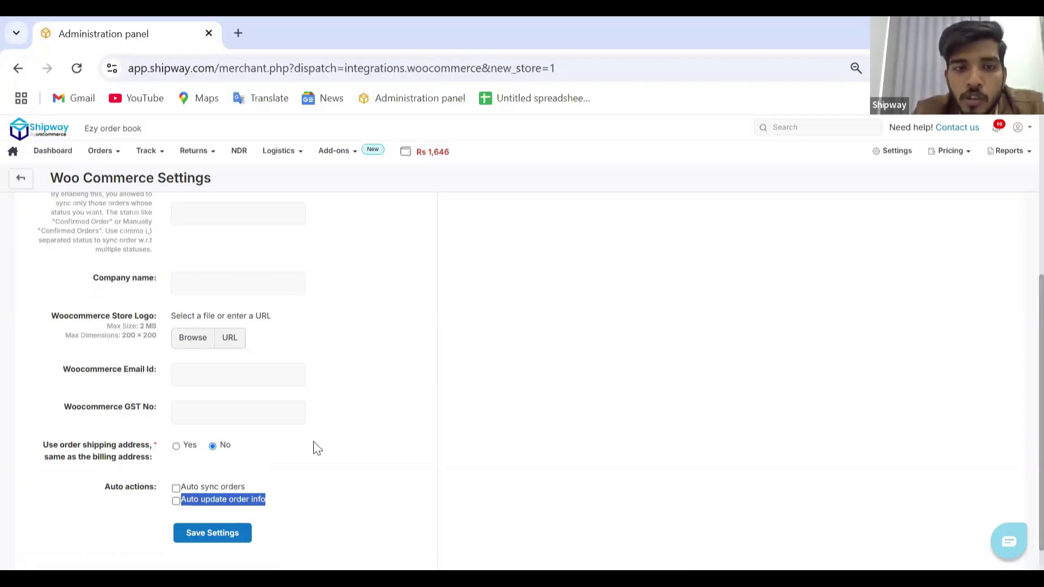
pyautogui.scroll(3, 318, 448)
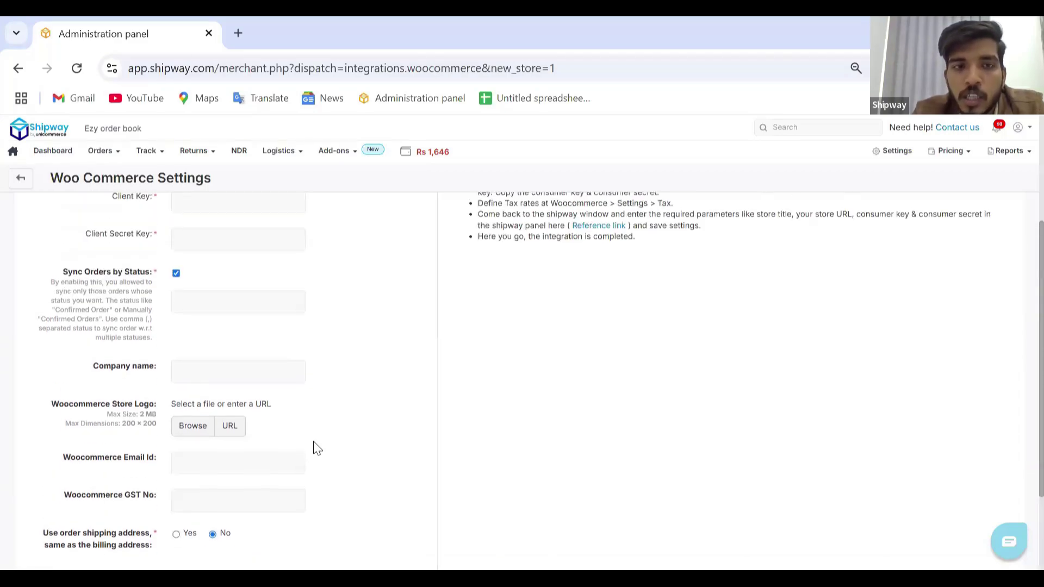
pyautogui.scroll(3, 317, 447)
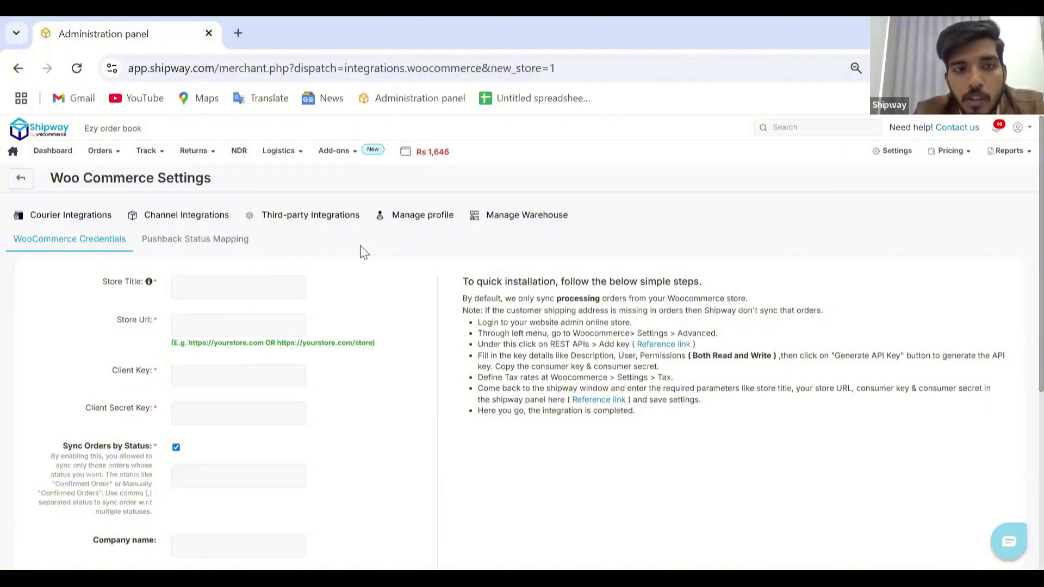
# - Go to View orders and highlight the Order Creation Date column of the New Orders list
pyautogui.click(102, 152)
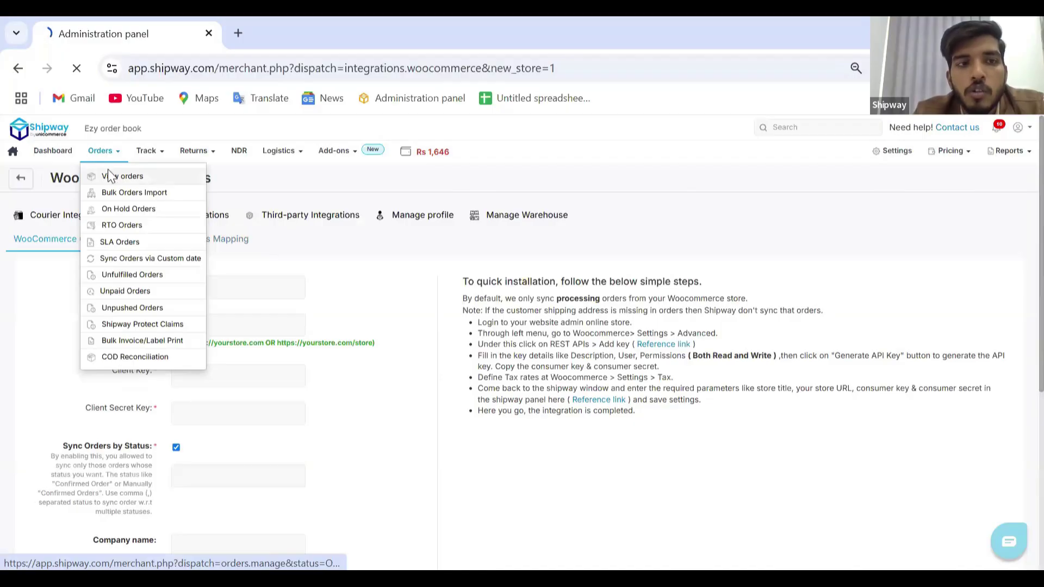
pyautogui.click(112, 177)
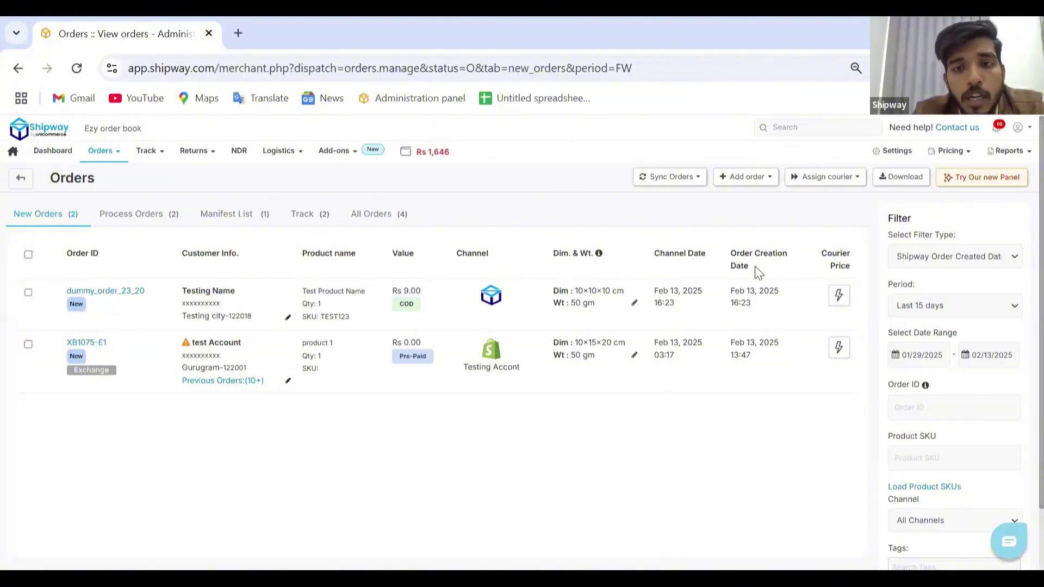
pyautogui.moveTo(730, 253); pyautogui.dragTo(754, 272)
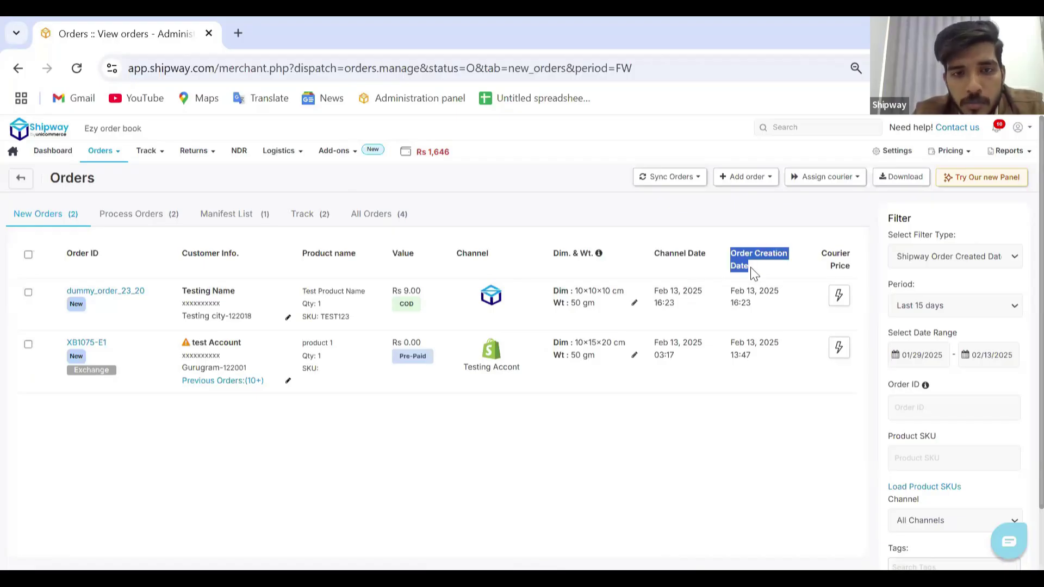
# - Reach Channel Integrations through Settings and scroll past Shopify to Amazon, WooCommerce and Wix
pyautogui.click(880, 154)
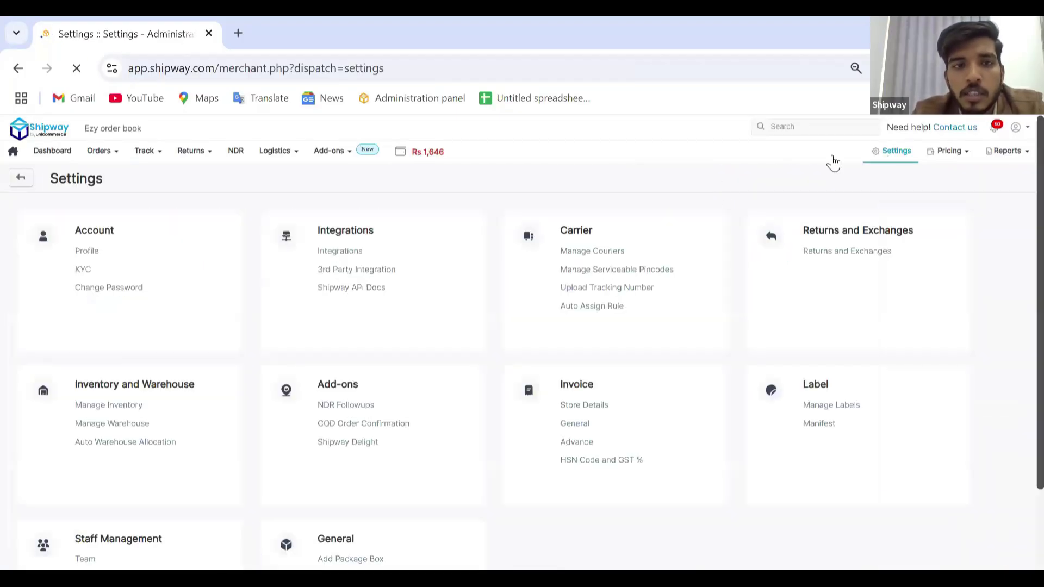
pyautogui.click(353, 252)
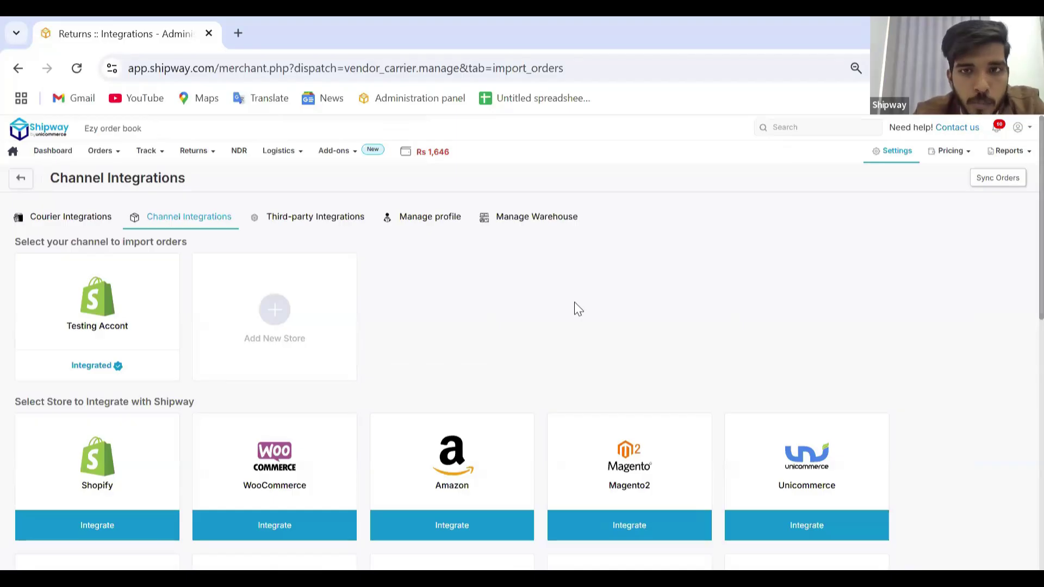
pyautogui.scroll(-1, 558, 305)
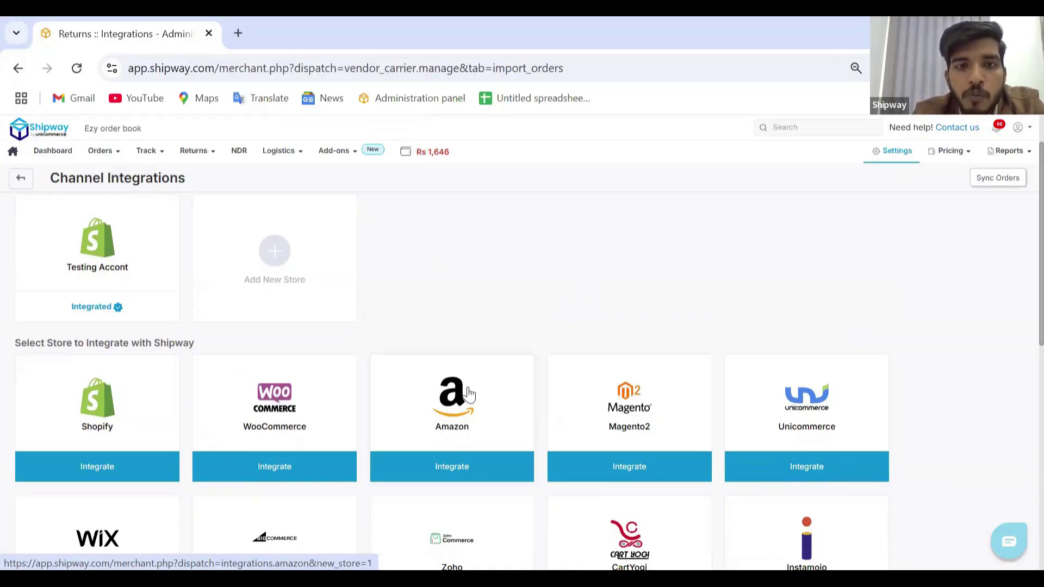
# - Open the Amazon store settings and launch Amazon Seller Central sign-in via the authorise-from-here link
pyautogui.click(469, 394)
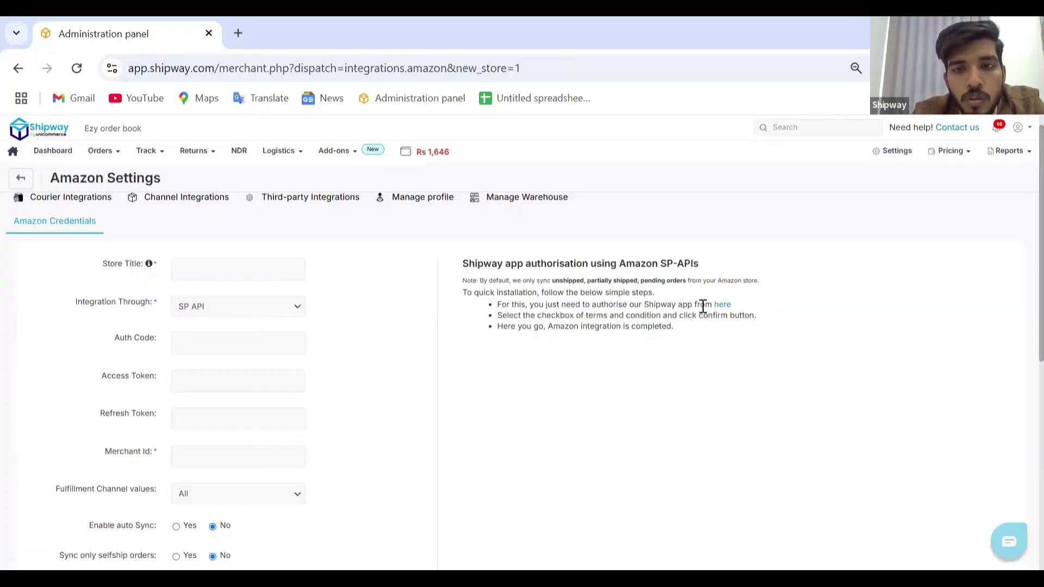
pyautogui.moveTo(694, 305); pyautogui.dragTo(760, 318)
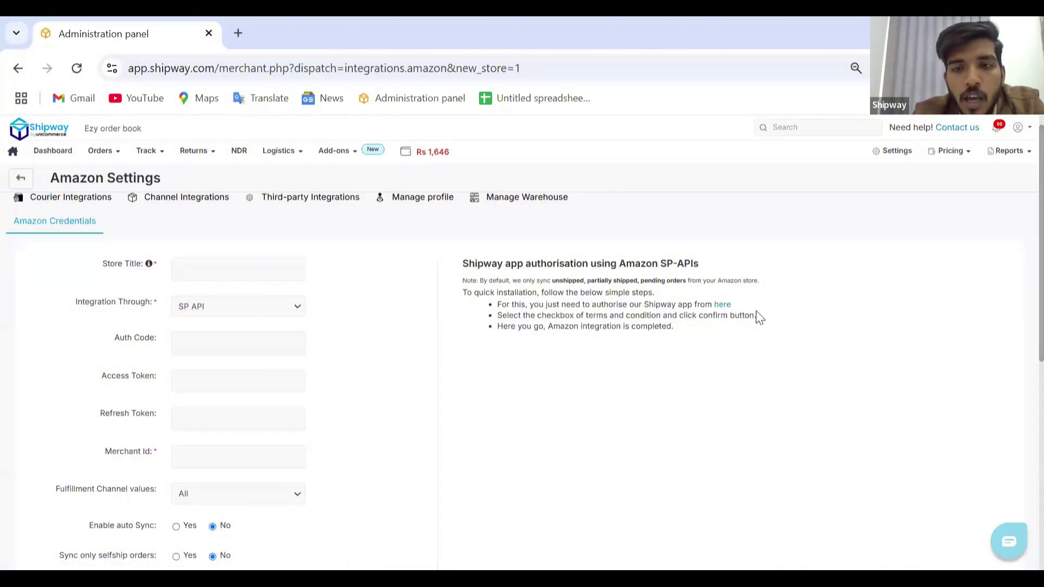
pyautogui.click(721, 306)
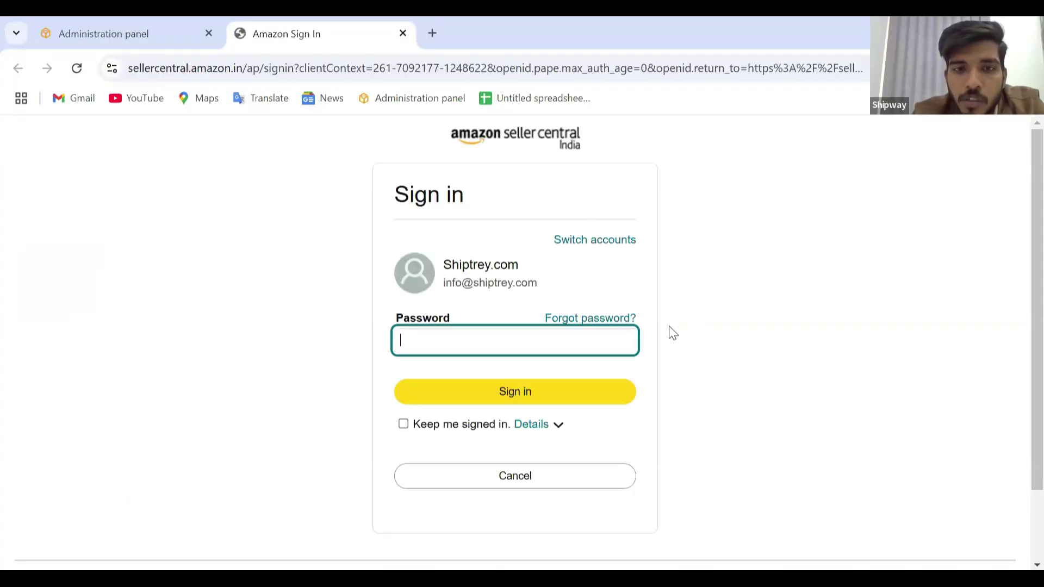
# - Close the Amazon Seller Central sign-in tab to get back to Shipway's Amazon Settings
pyautogui.click(402, 38)
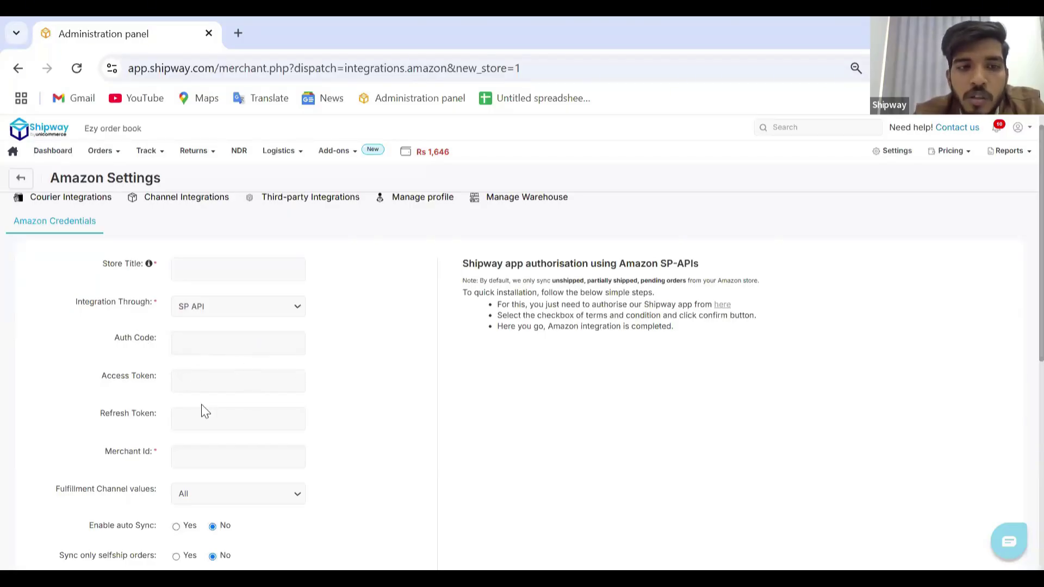
pyautogui.scroll(-1, 311, 423)
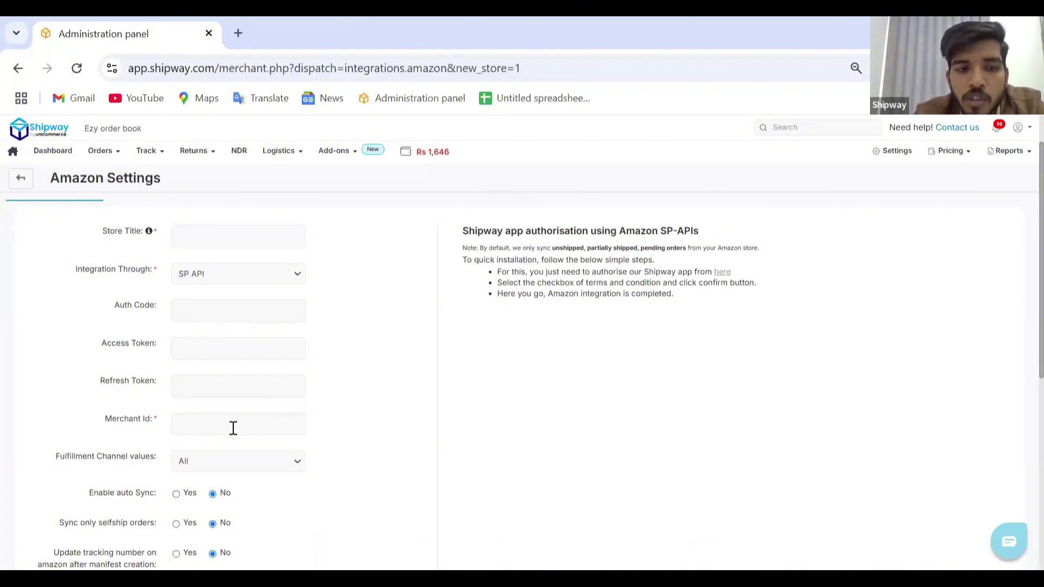
pyautogui.scroll(-1, 338, 422)
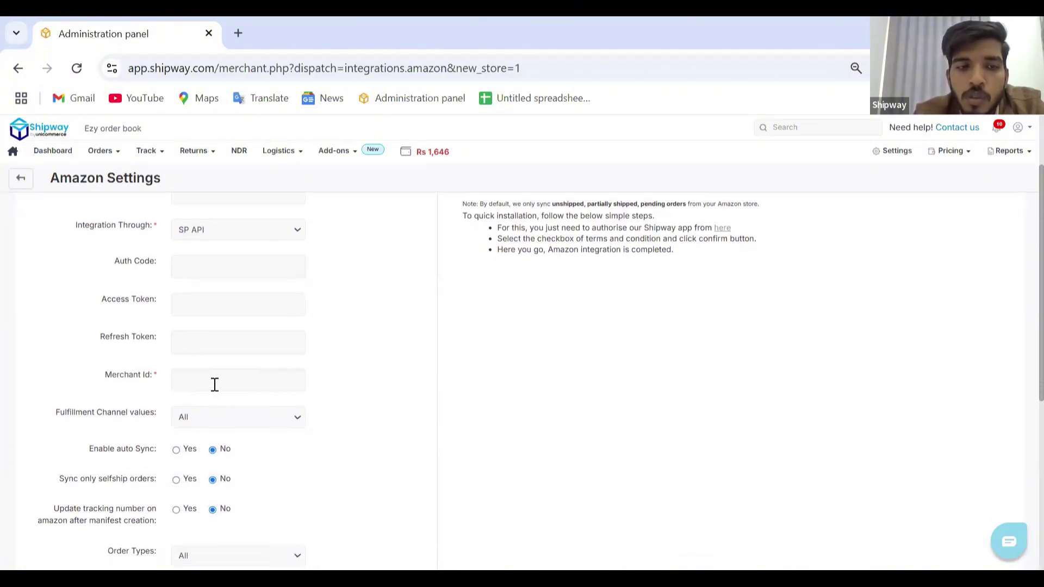
pyautogui.scroll(-1, 299, 415)
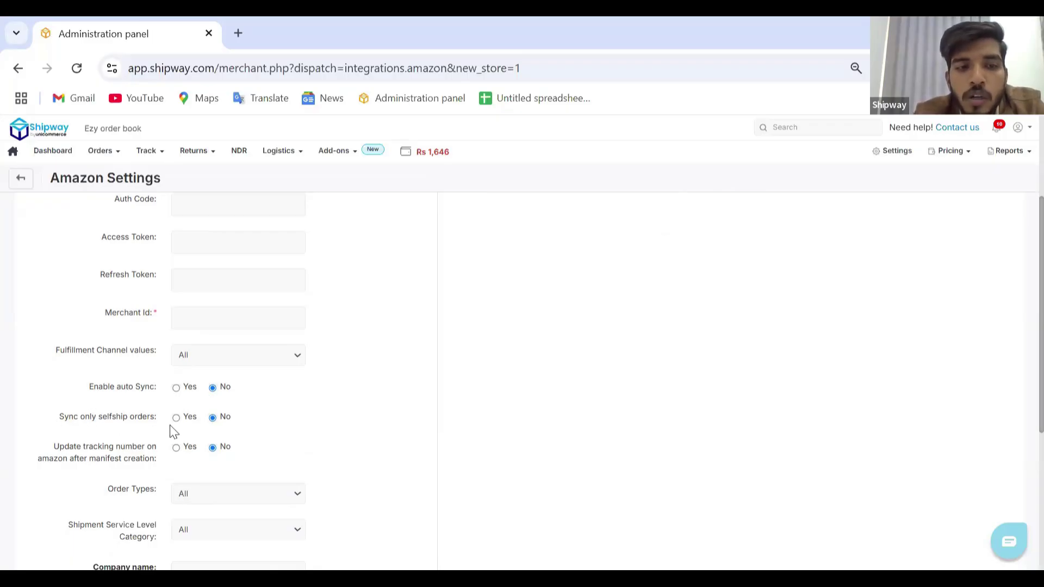
pyautogui.scroll(-1, 179, 428)
pyautogui.scroll(-1, 178, 428)
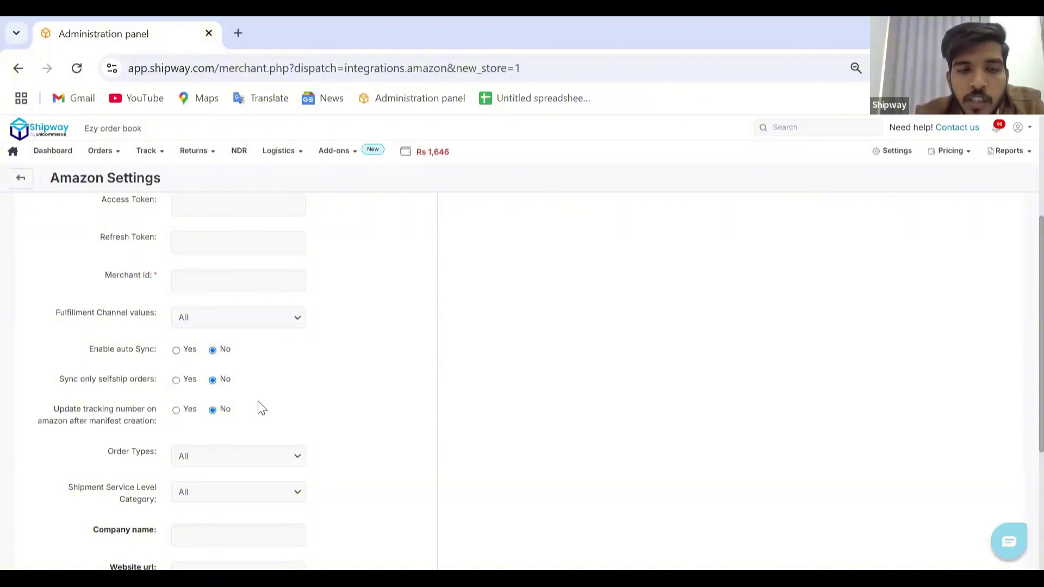
# - Scroll through the Amazon Settings form down to Save Settings and back up
pyautogui.scroll(-1, 261, 408)
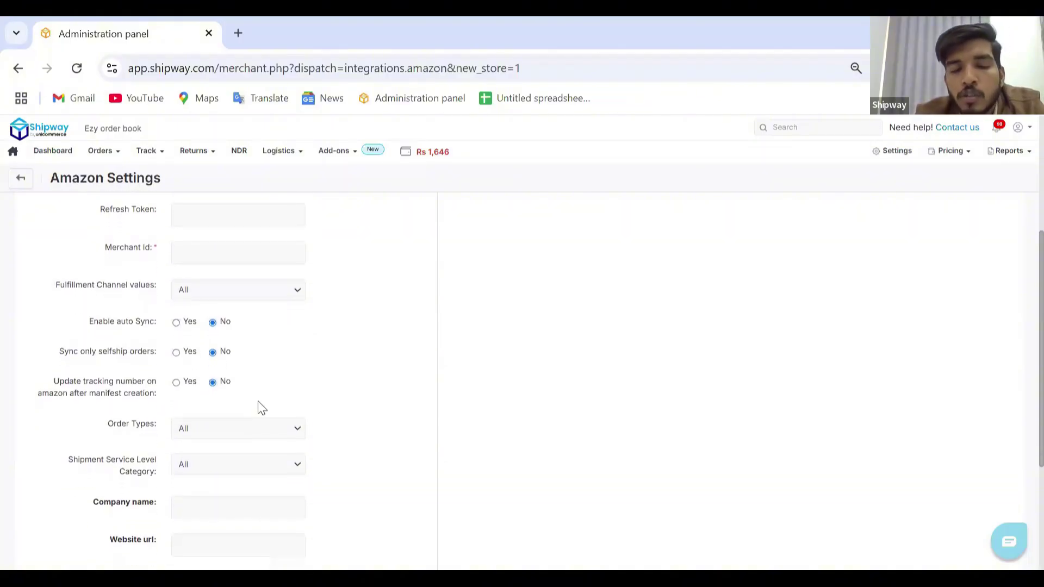
pyautogui.scroll(-1, 269, 389)
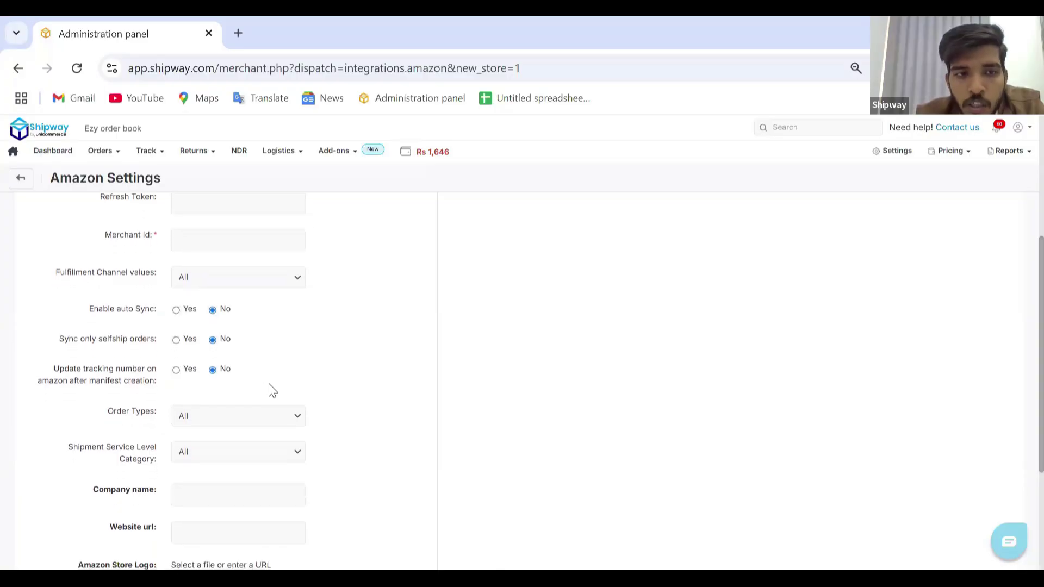
pyautogui.scroll(-2, 322, 318)
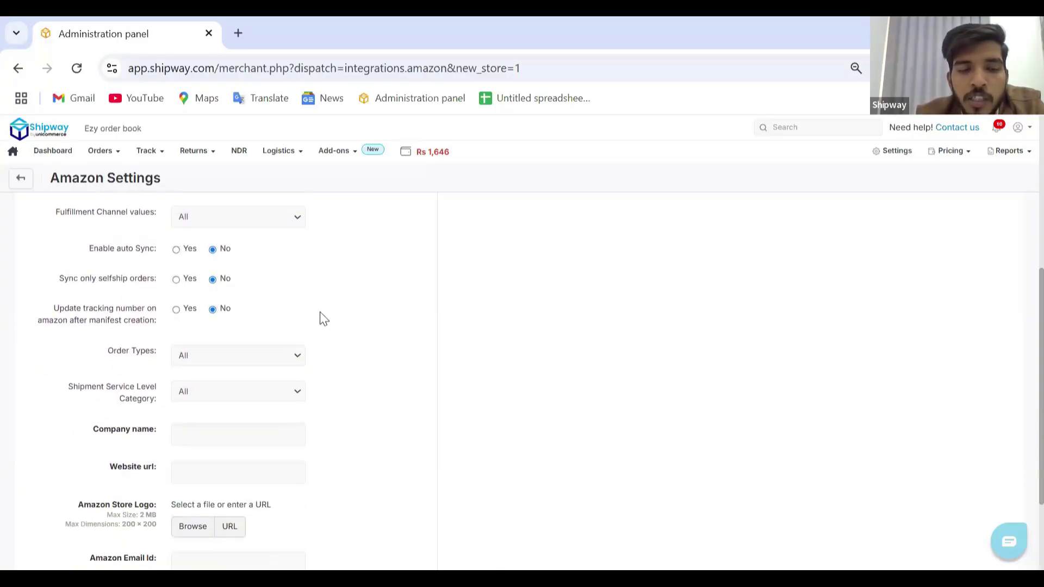
pyautogui.scroll(-2, 334, 326)
pyautogui.scroll(-2, 337, 326)
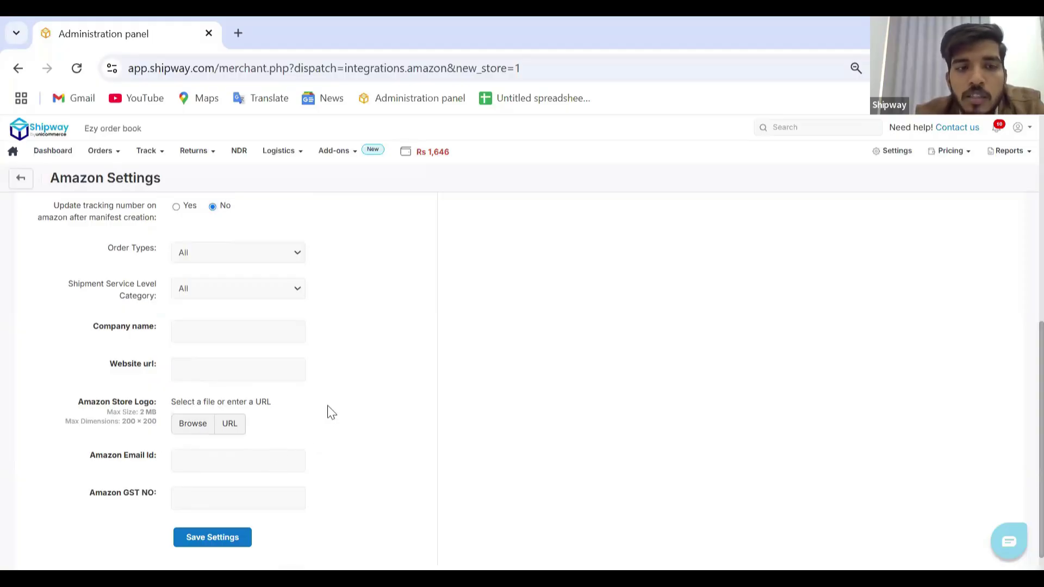
pyautogui.scroll(-1, 331, 412)
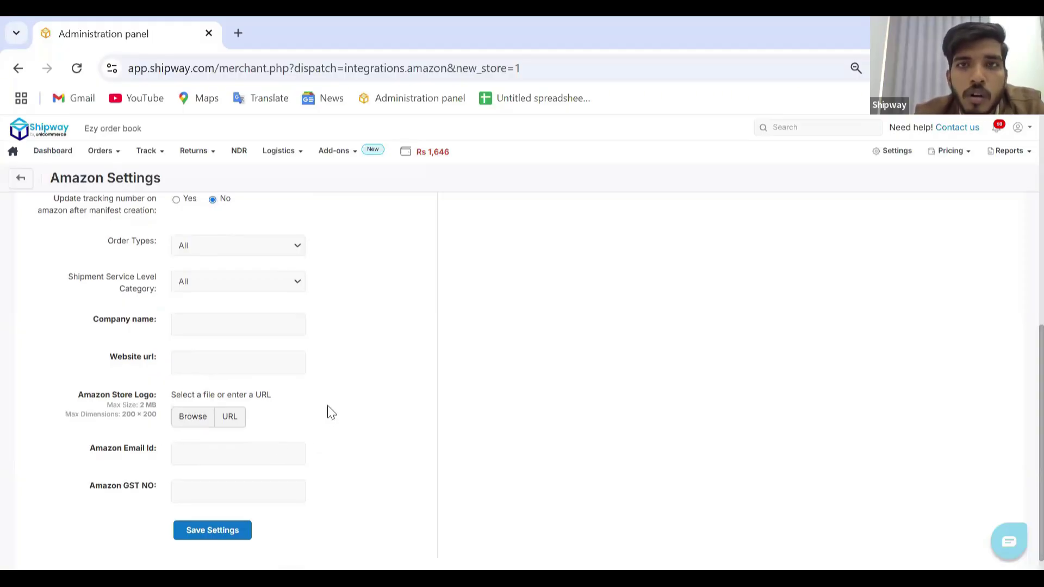
pyautogui.scroll(-1, 331, 413)
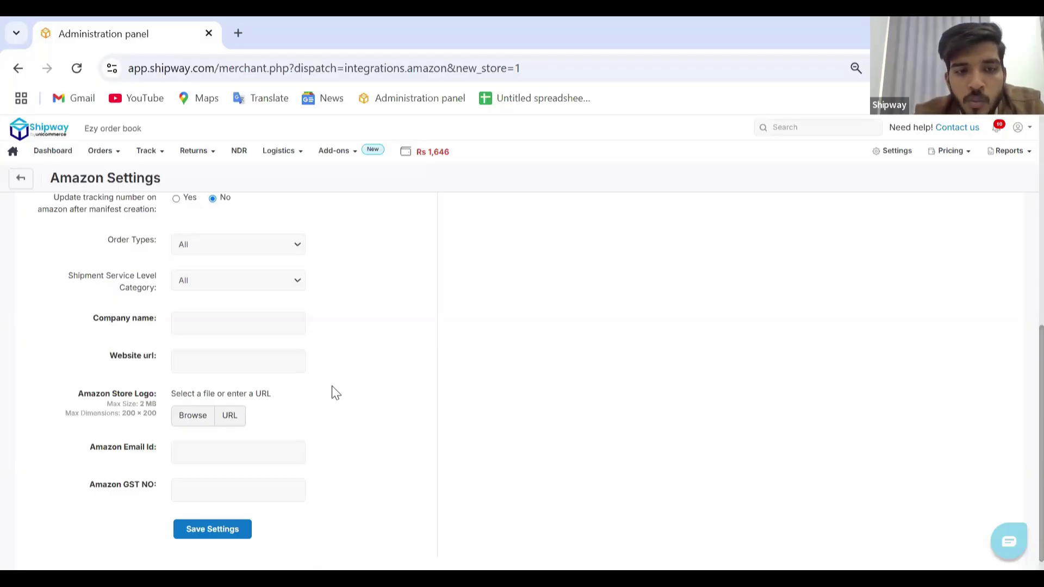
pyautogui.scroll(3, 335, 392)
pyautogui.scroll(5, 335, 393)
# - Go back to the new orders list using Orders > View orders
pyautogui.click(106, 157)
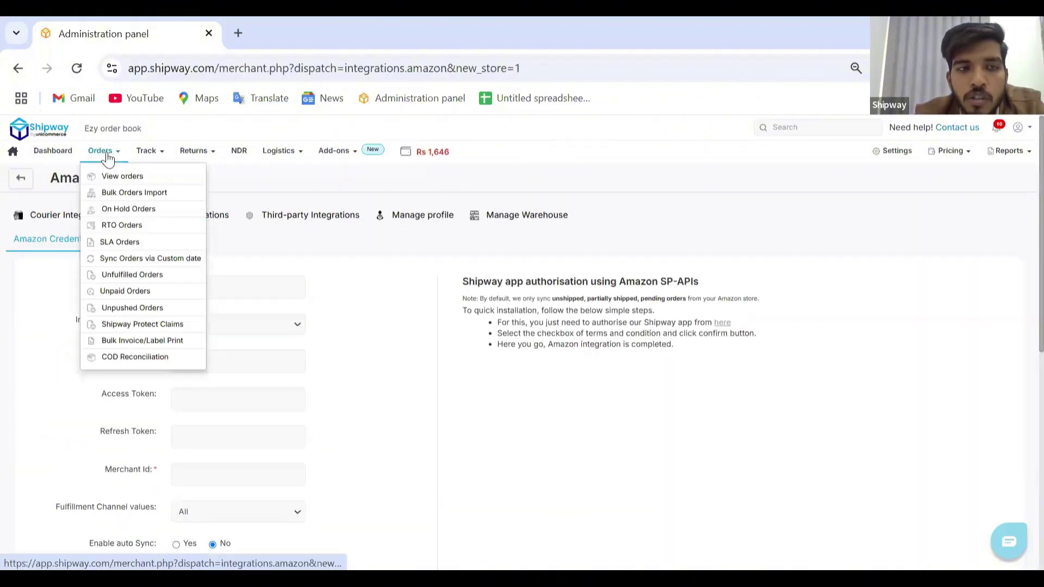
pyautogui.click(125, 180)
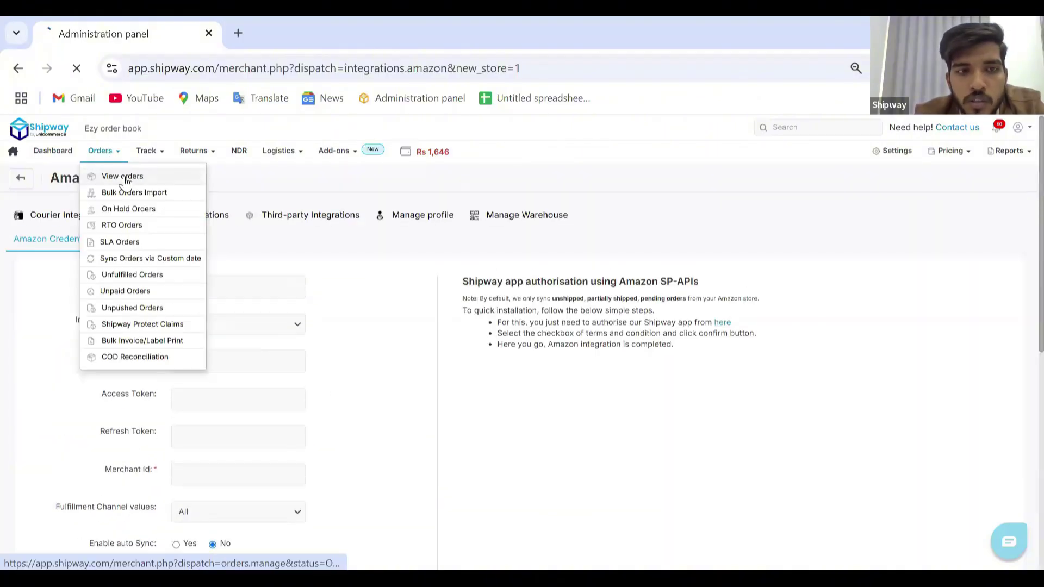